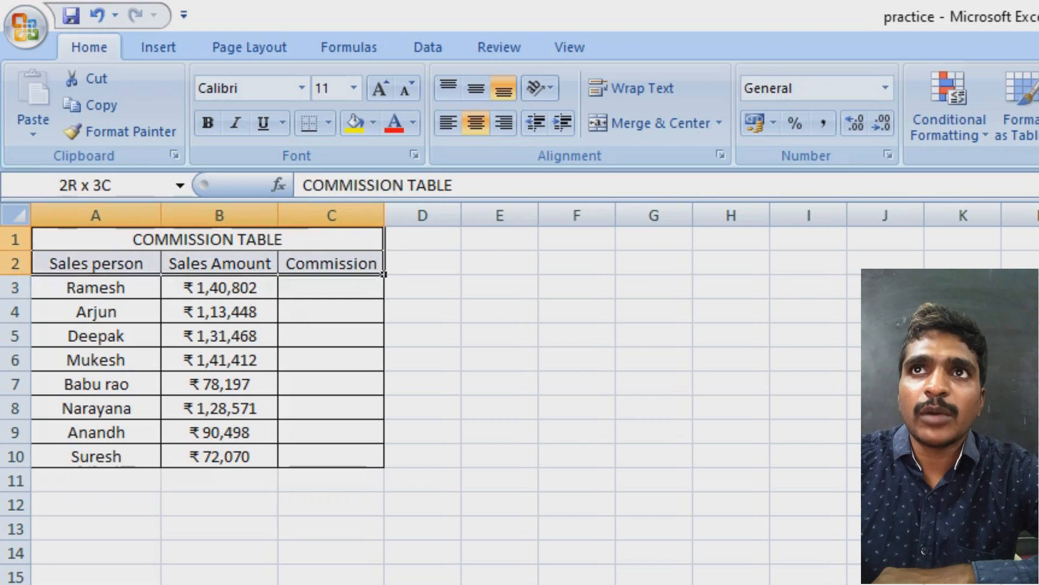
Start an IF formula in cell C3 that tests whether the sales amount in B3 is at least 100000
left_click(219, 288)
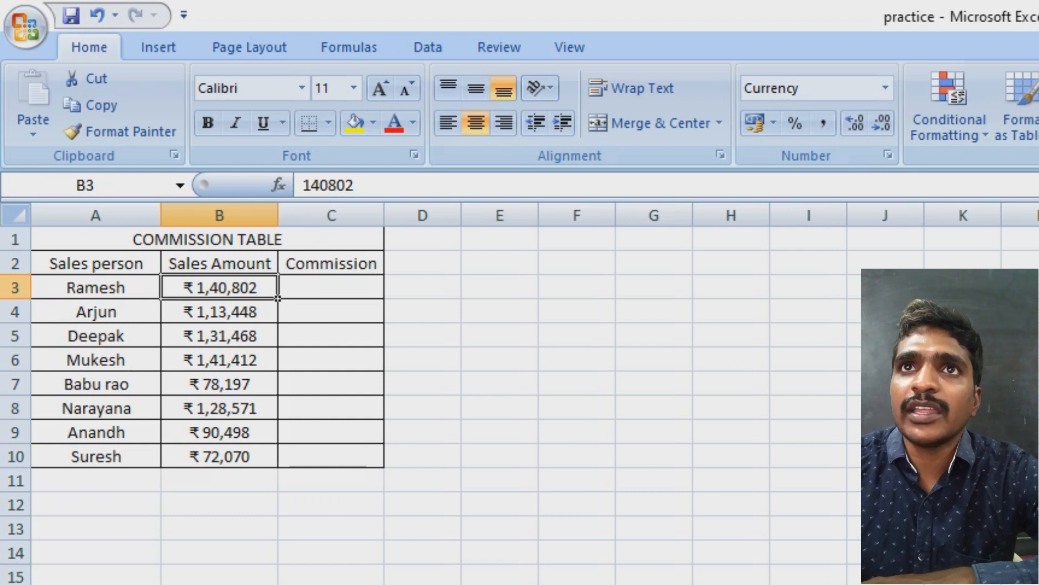
left_click(331, 288)
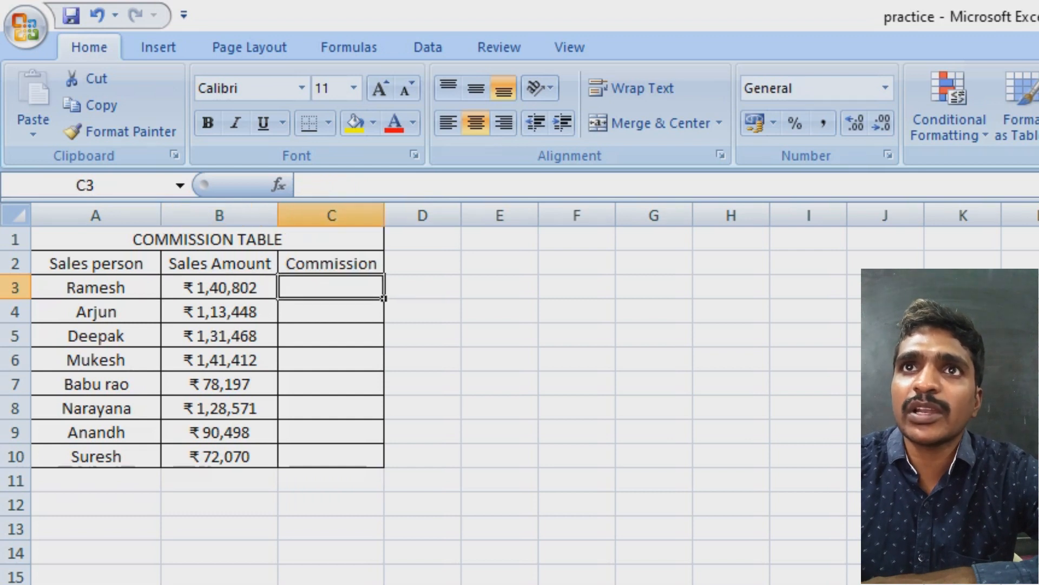
type("=")
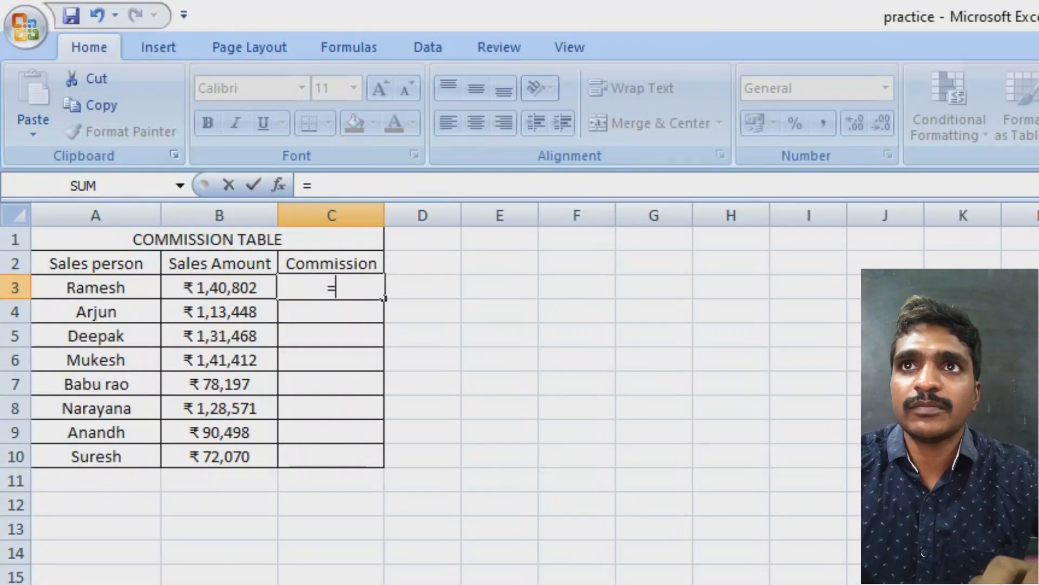
type("if")
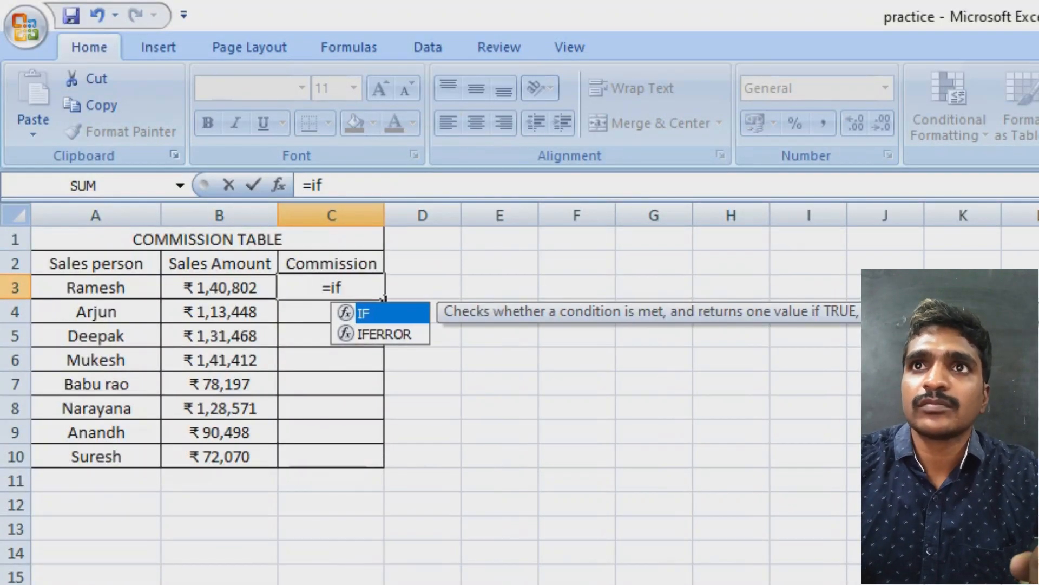
type("(")
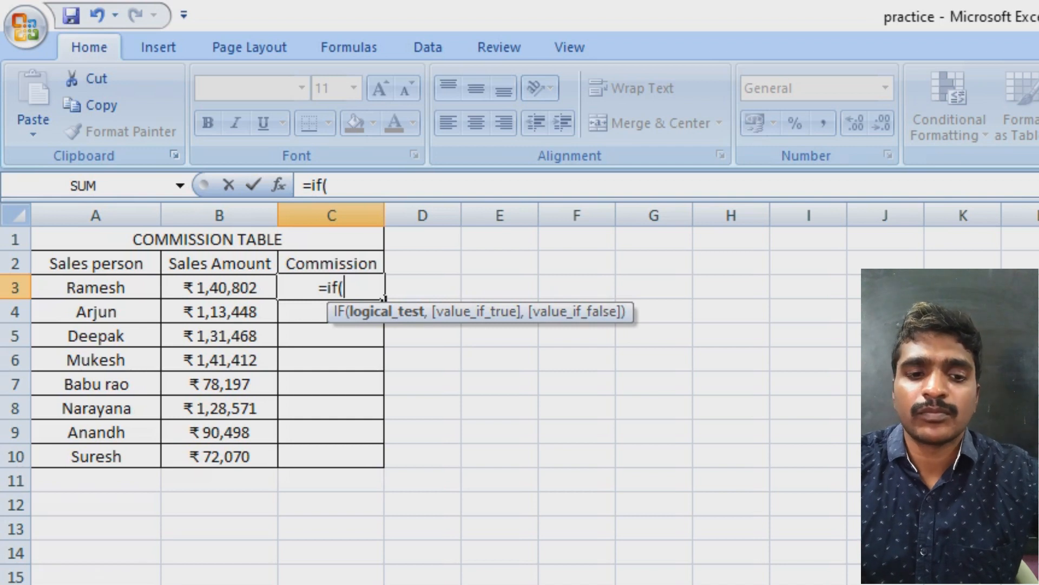
type("b")
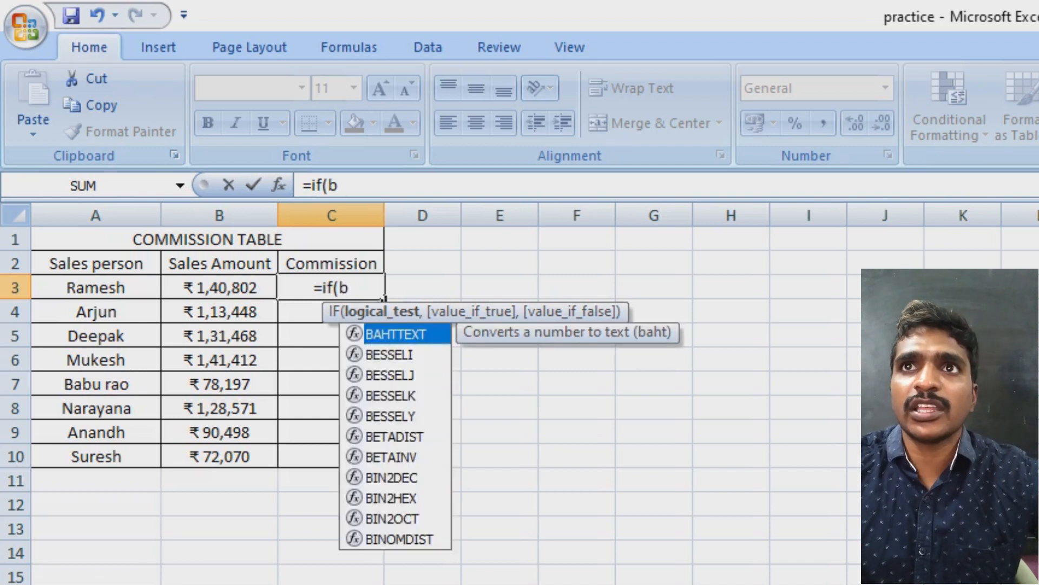
type("3")
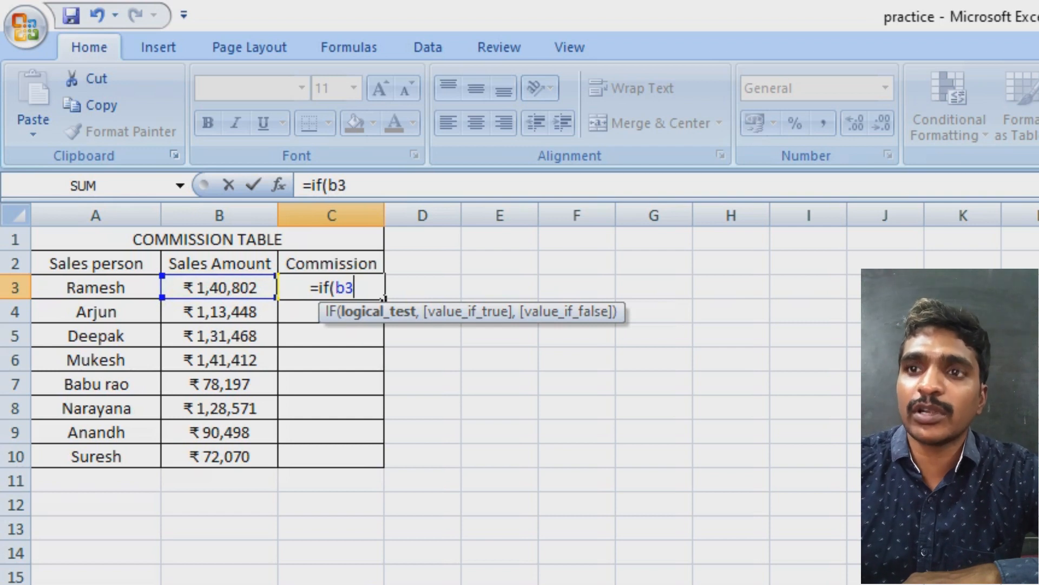
type(">=")
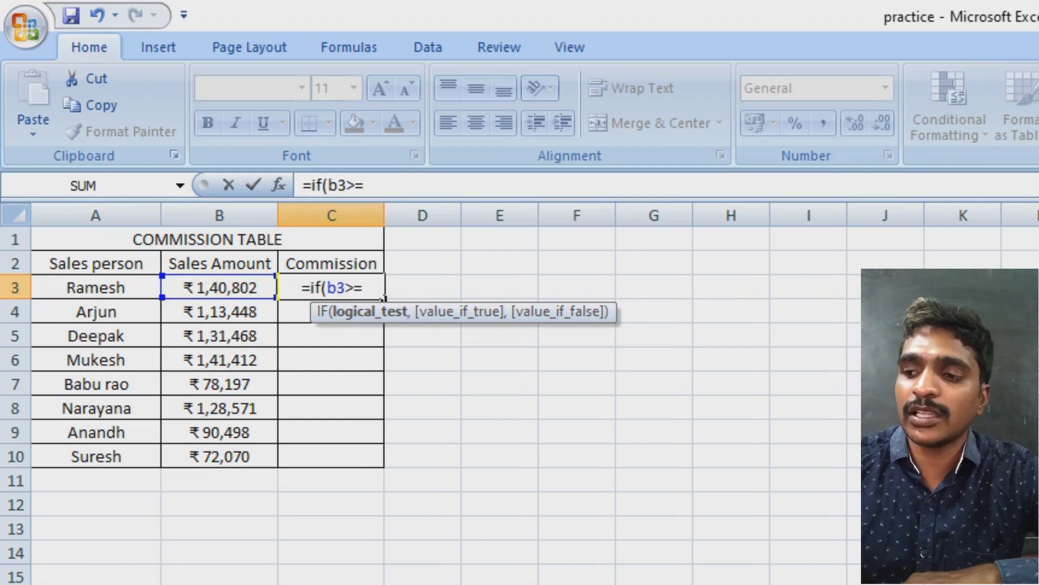
type("1000")
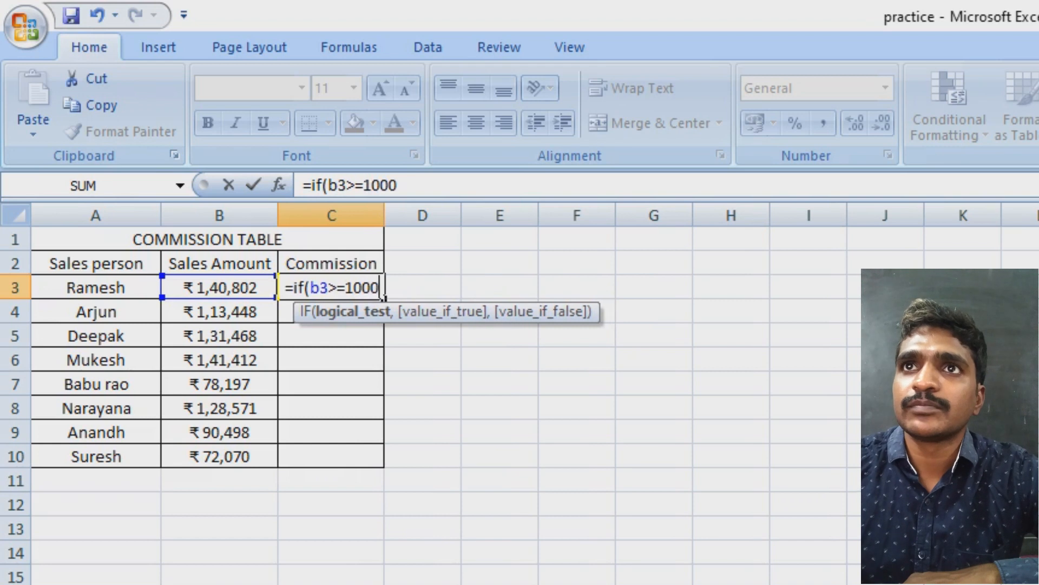
type("00,")
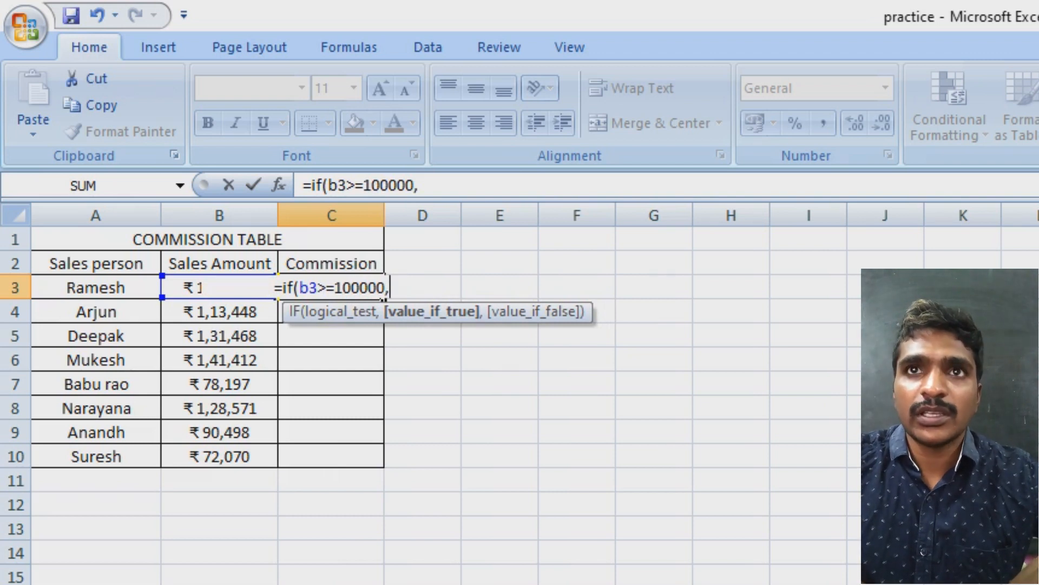
Complete the C3 formula to return B3*2% when true and the text "Wark hard" otherwise
type("b3*2")
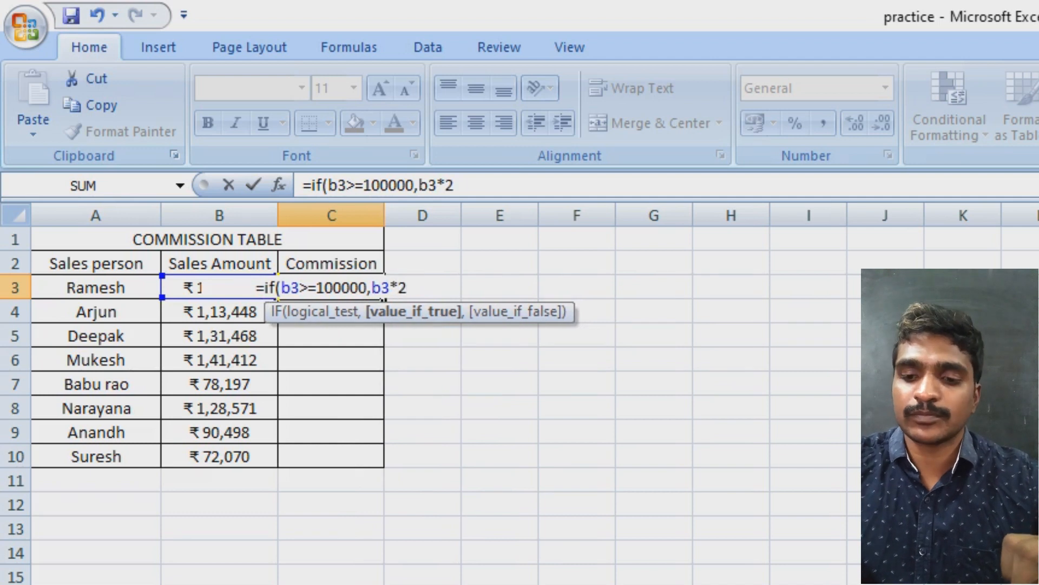
type("%,")
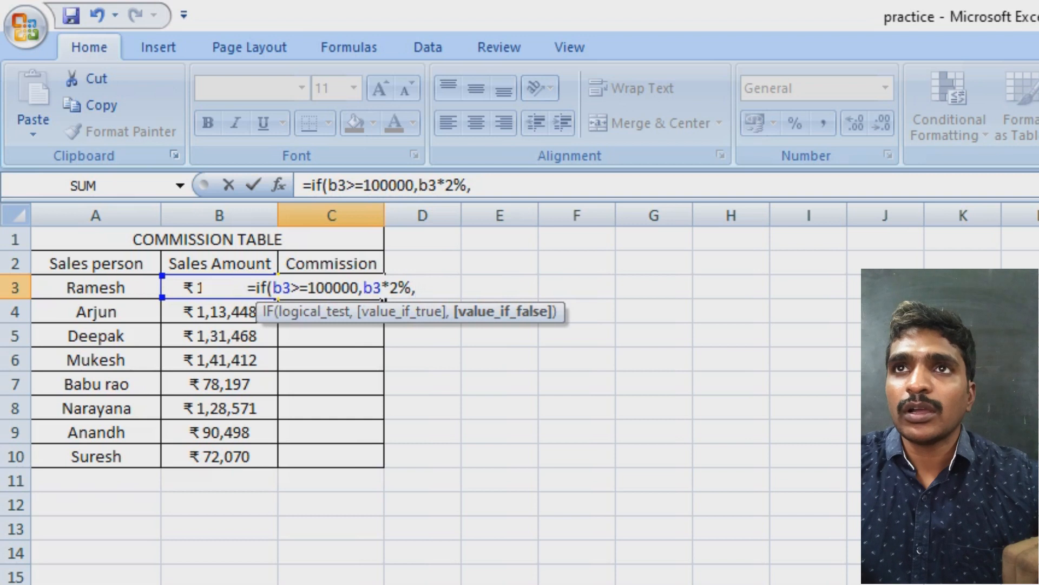
type("\"")
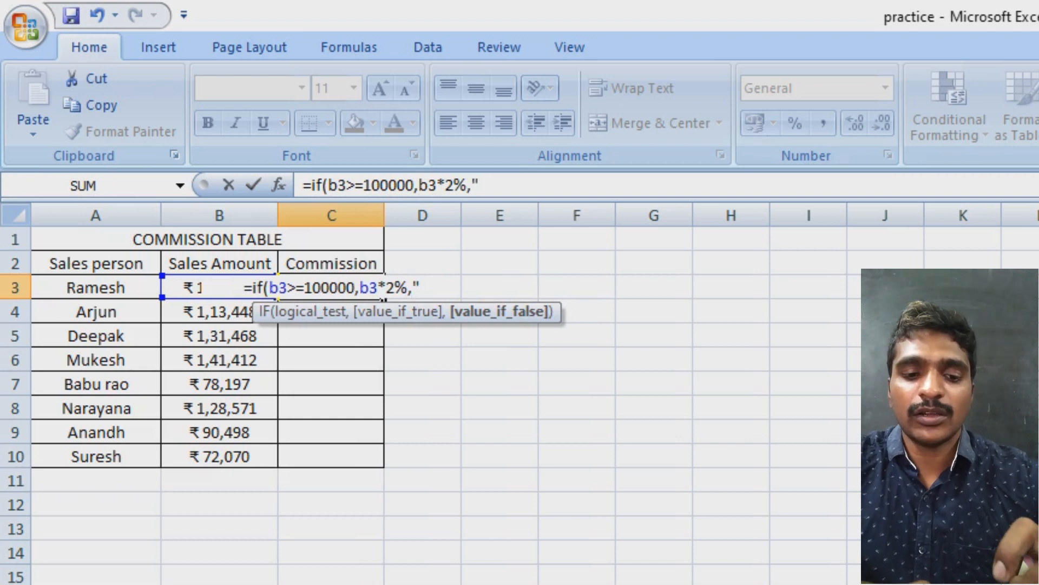
type("Wark hard")
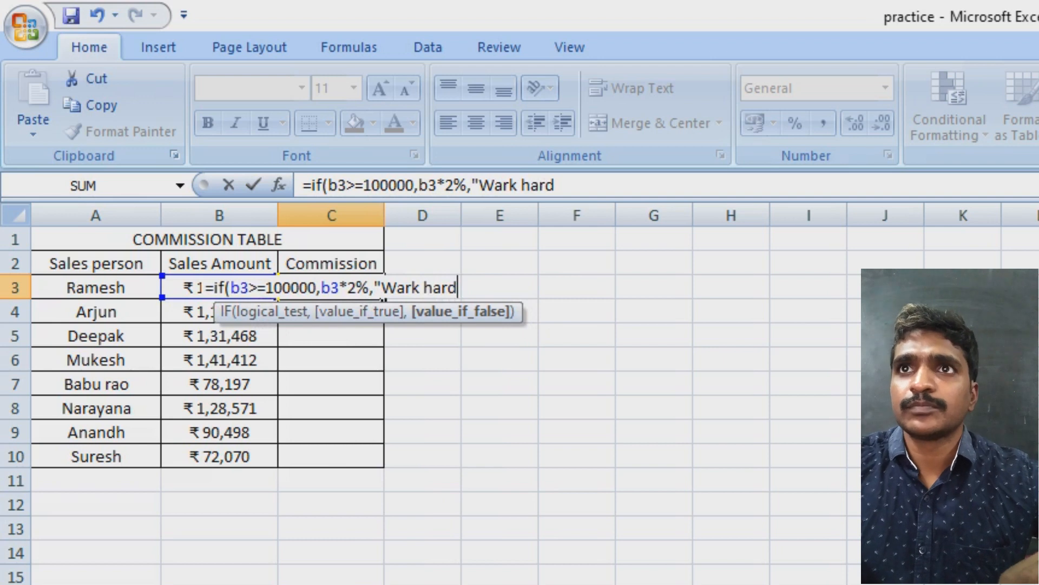
type("\")")
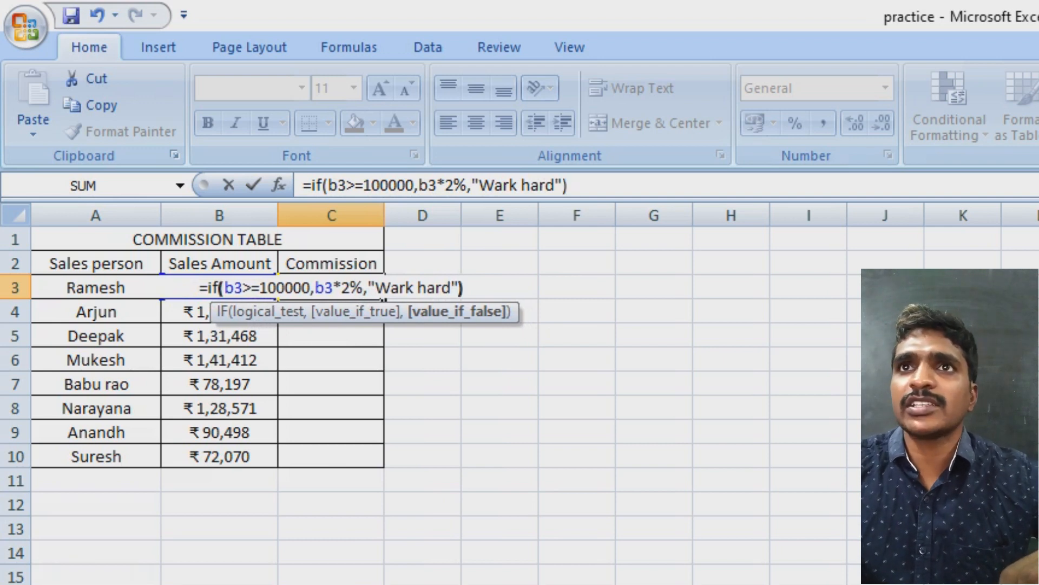
key("Return")
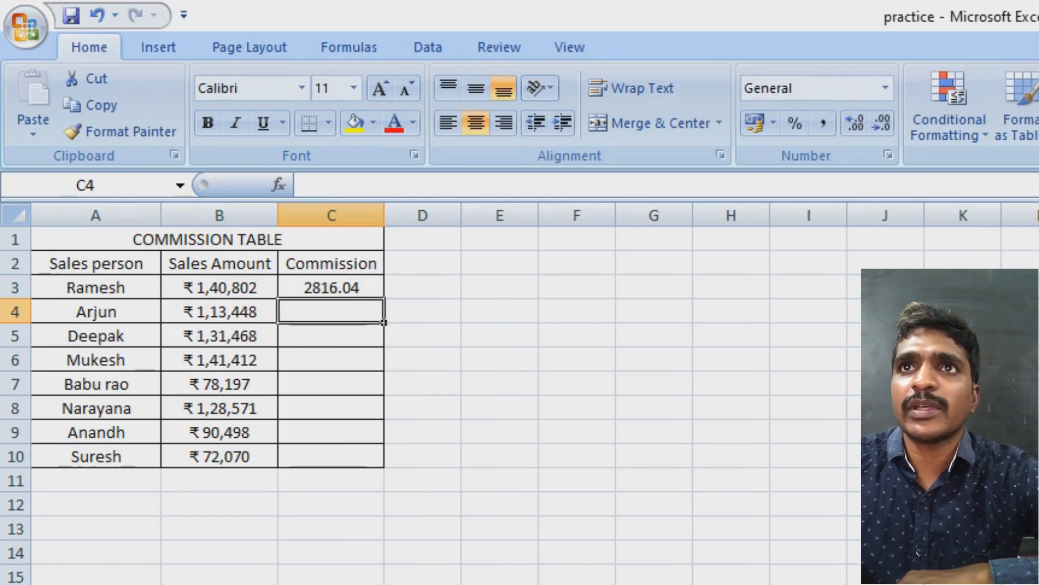
Fill the commission formula from C3 down through C10 for the remaining salespeople
key("Up")
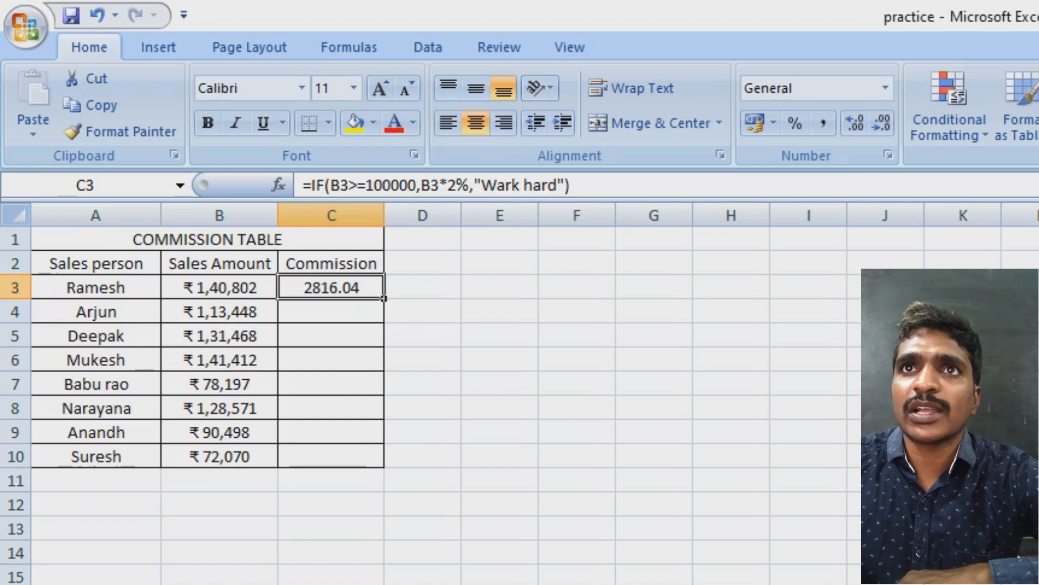
key("Left")
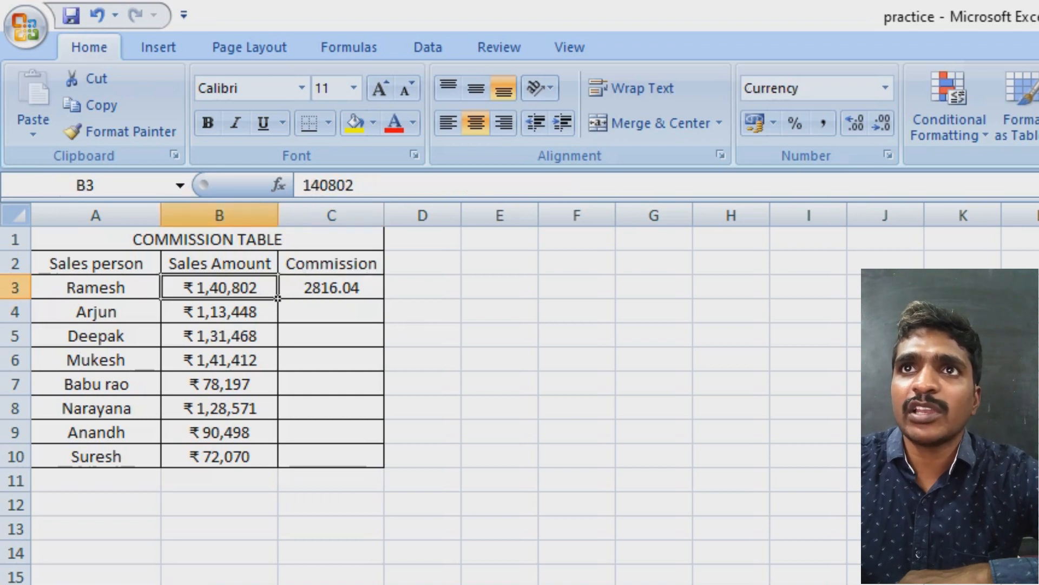
key("Right")
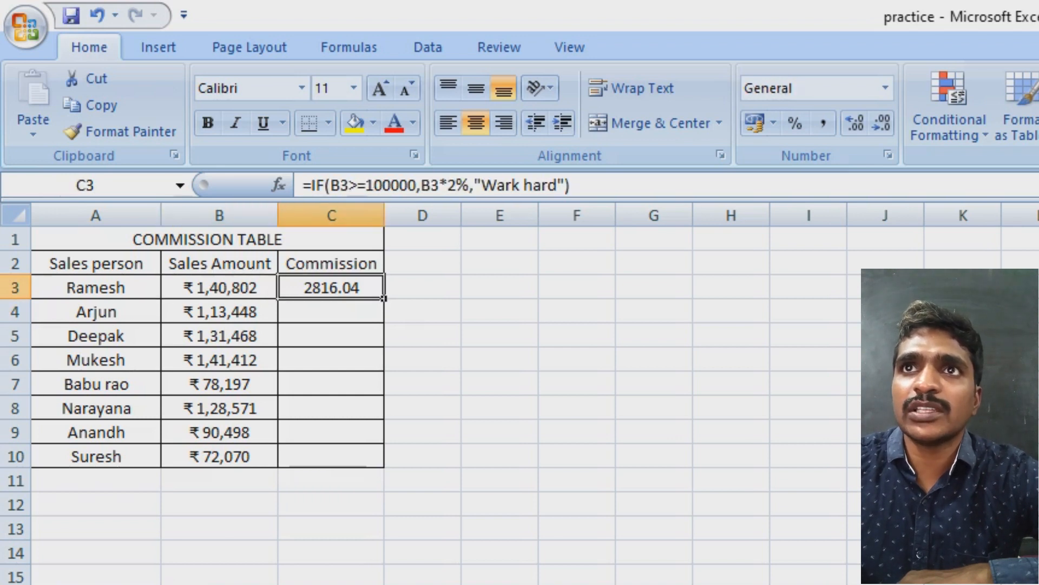
left_click(422, 312)
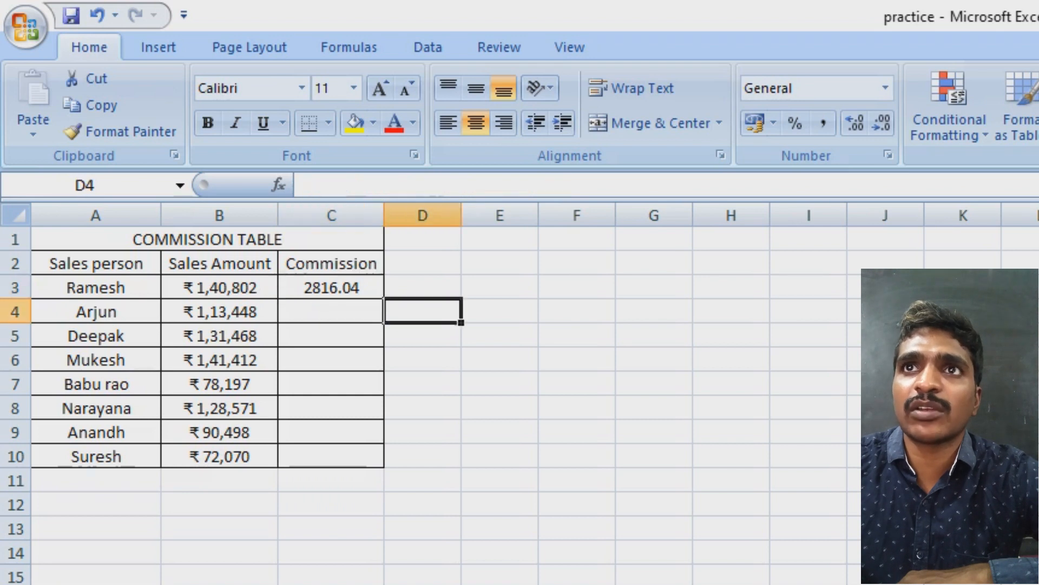
left_click(331, 288)
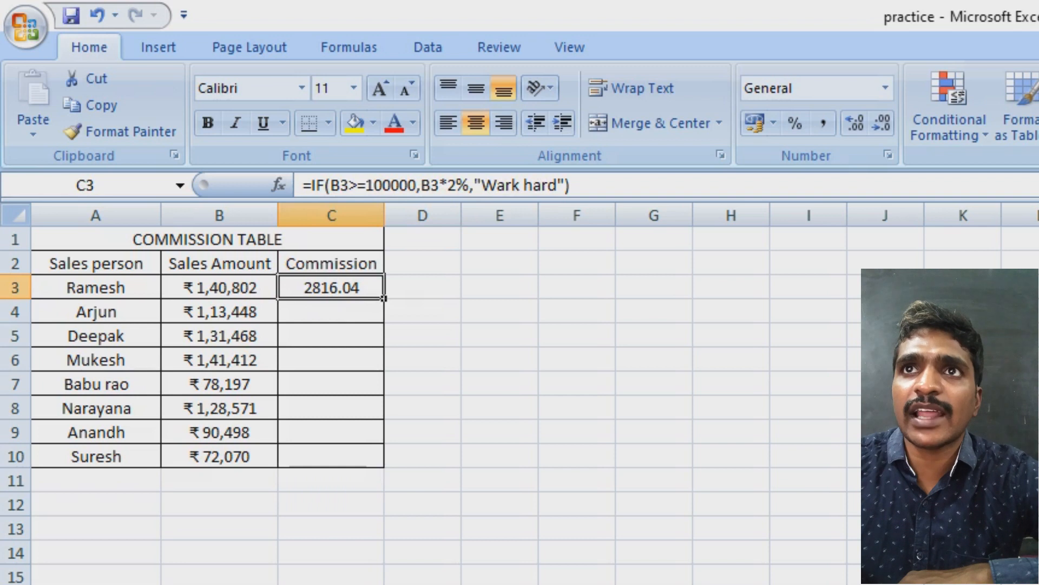
left_click_drag(383, 298, 383, 322)
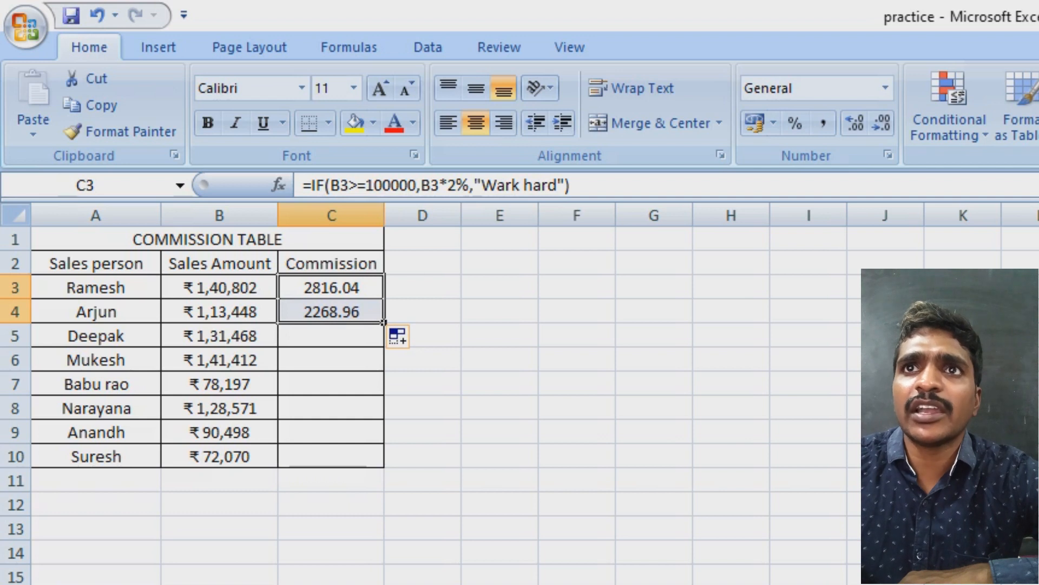
double_click(384, 322)
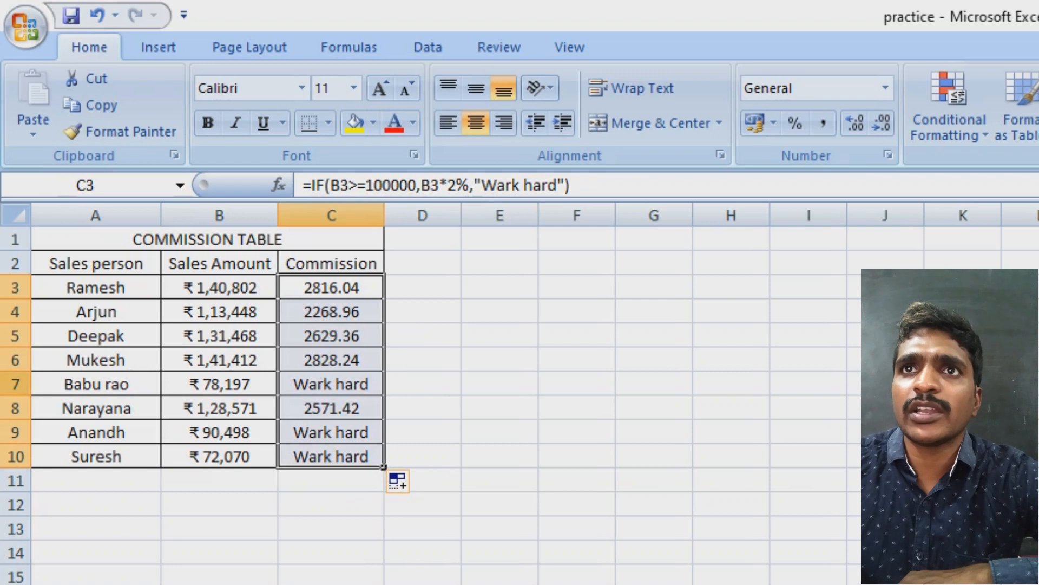
Examine the commission results in rows 7, 9 and 10 and review the formula in C3
left_click(15, 384)
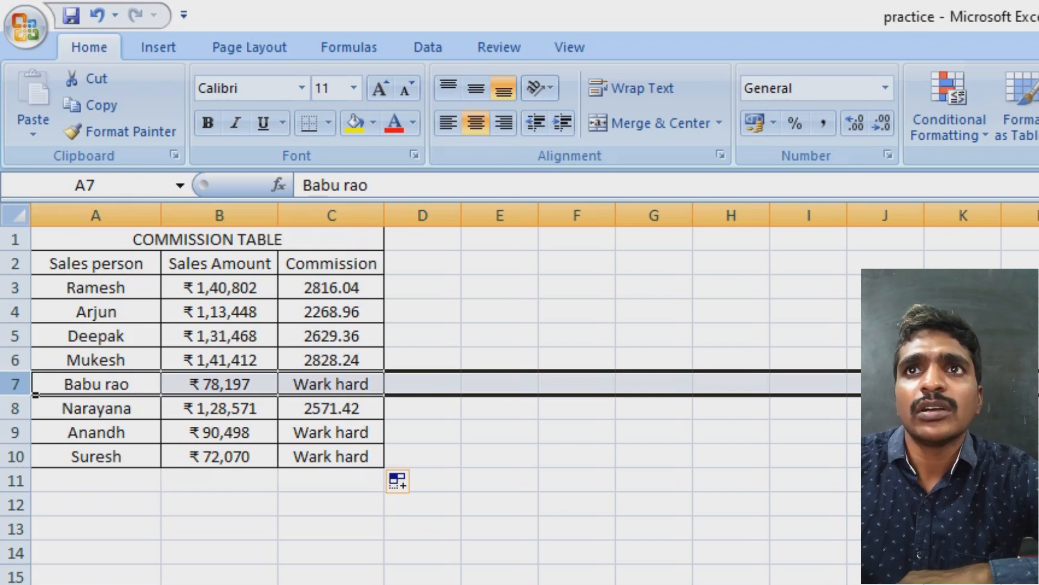
left_click(331, 384)
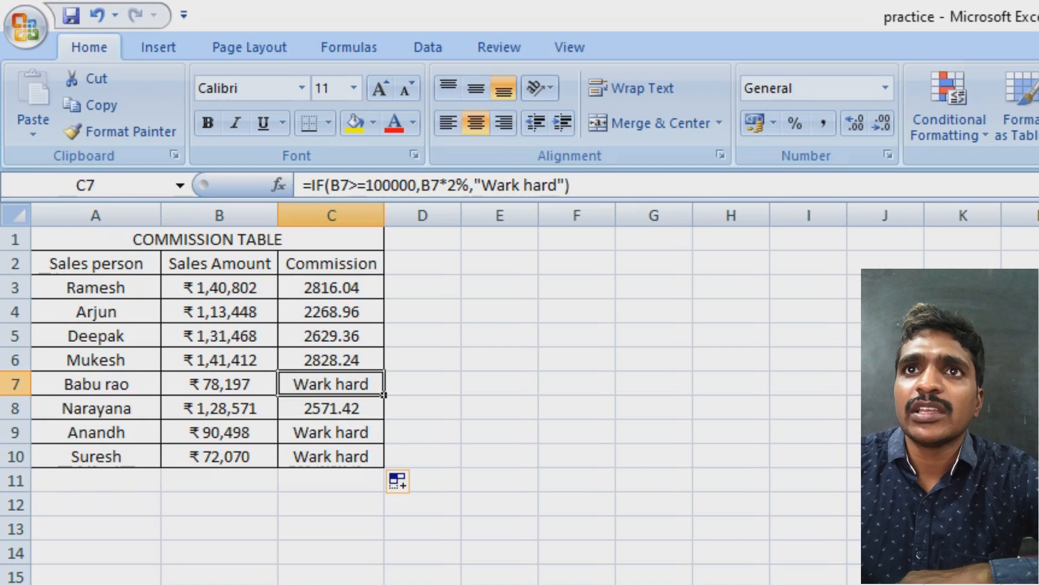
left_click(15, 432)
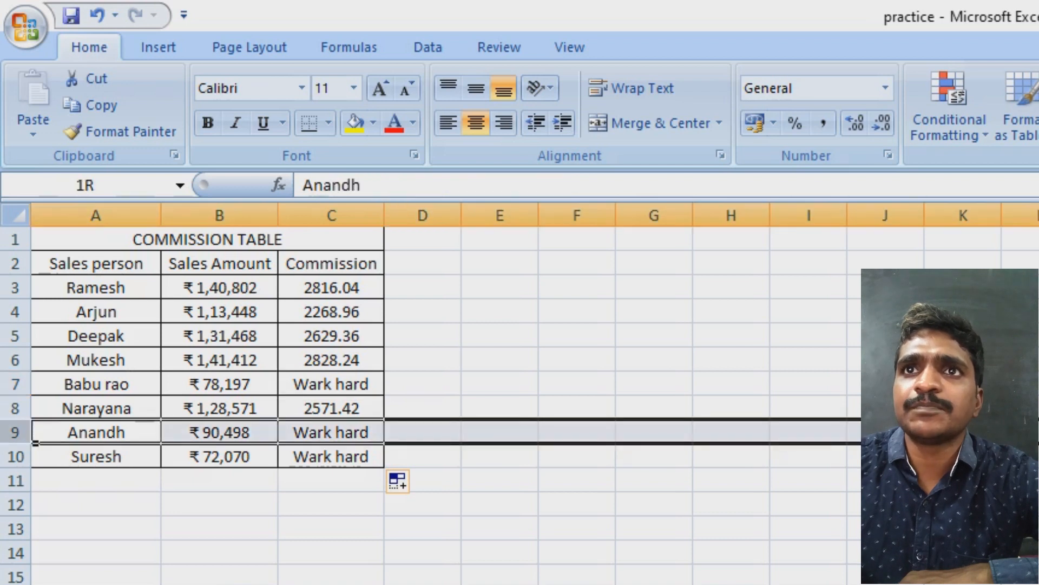
left_click(15, 456)
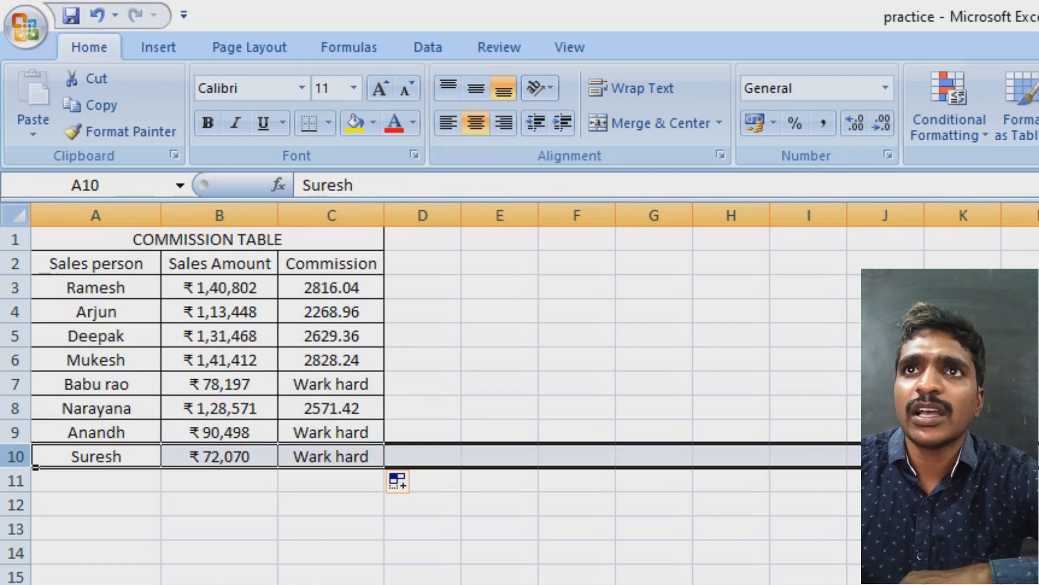
left_click(331, 481)
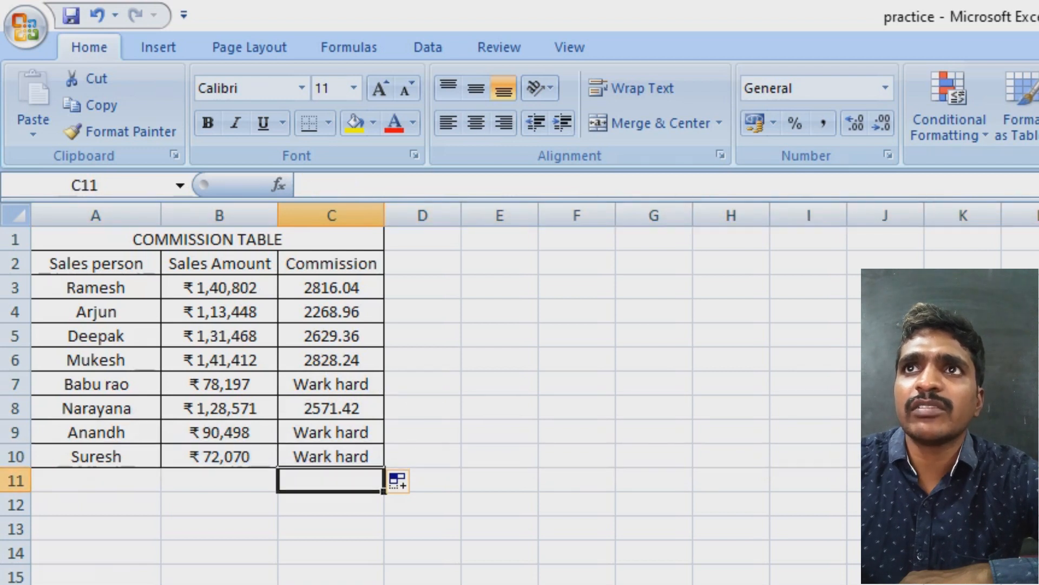
left_click(331, 287)
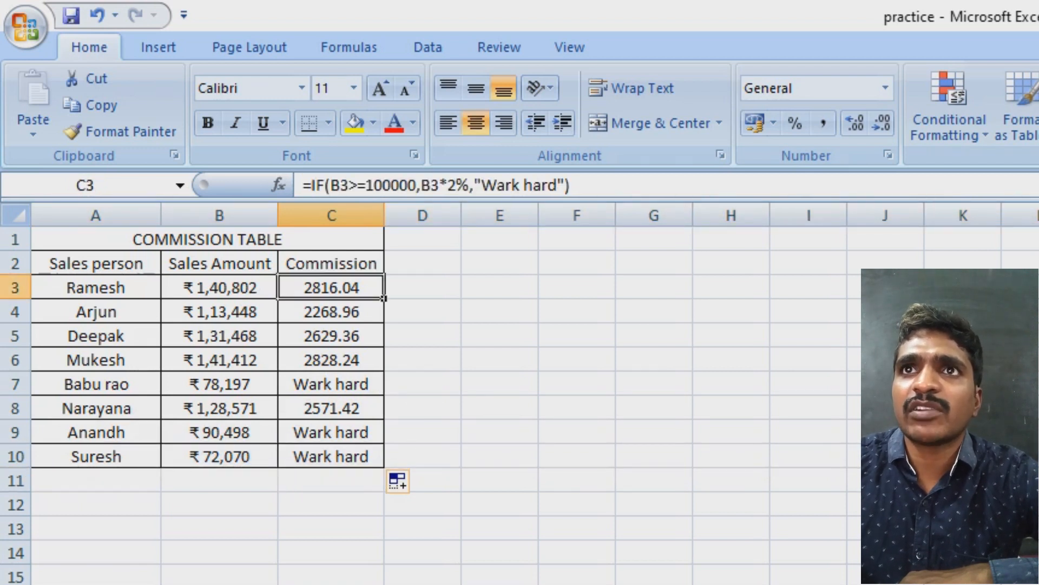
left_click(422, 360)
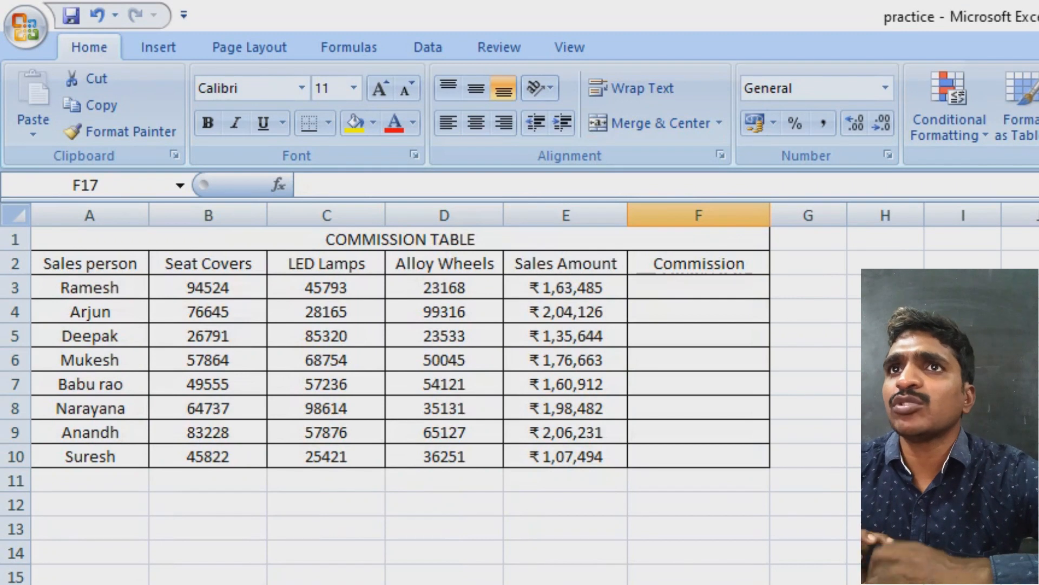
Start an IF formula with a nested AND in cell F3, testing first whether the Seat Covers value in B3 is at least 50000
left_click(699, 287)
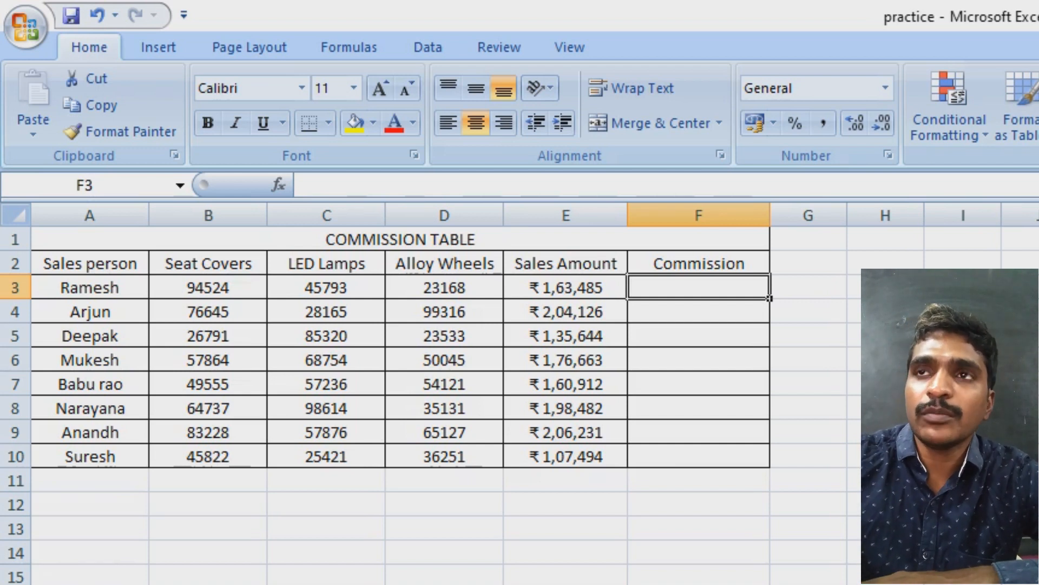
type("=if")
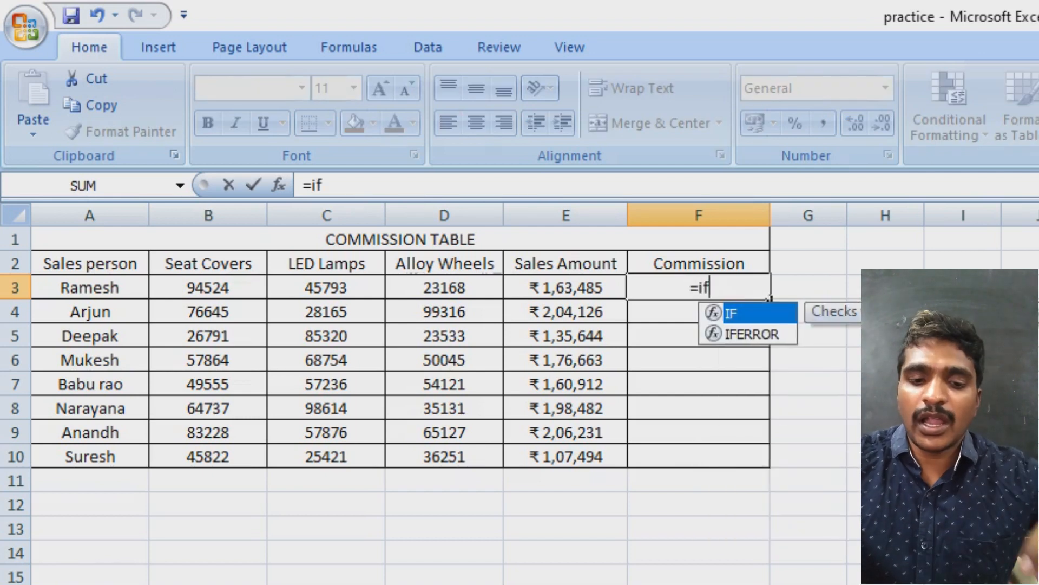
type("(")
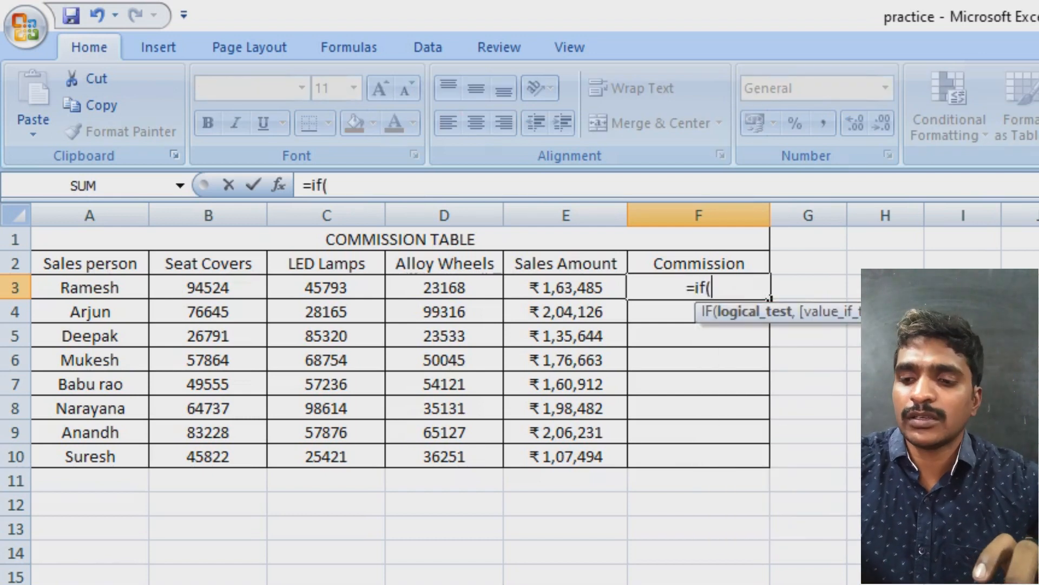
type("AND(")
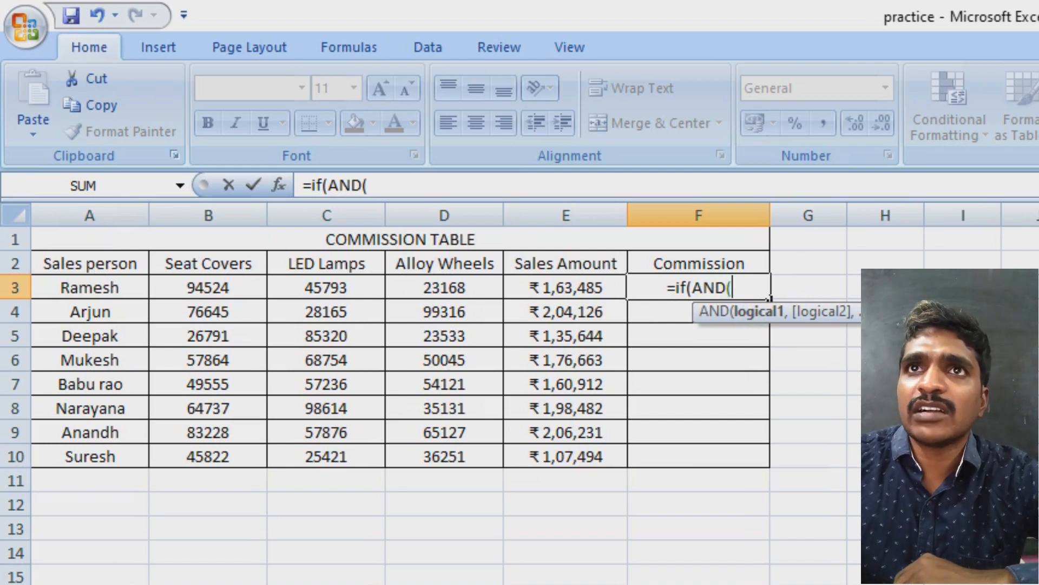
left_click(208, 264)
left_click(327, 263)
left_click(443, 263)
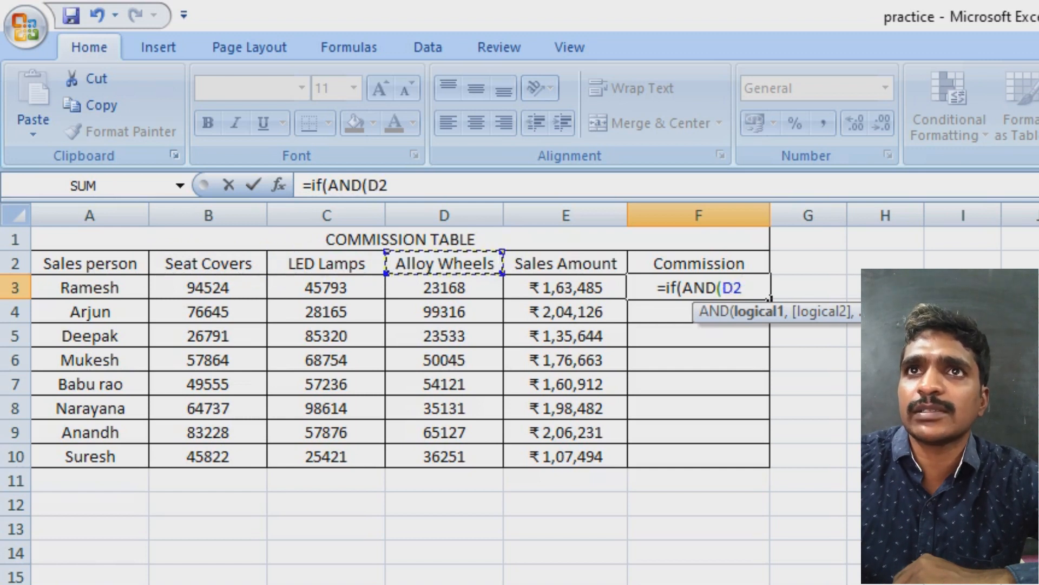
left_click(209, 288)
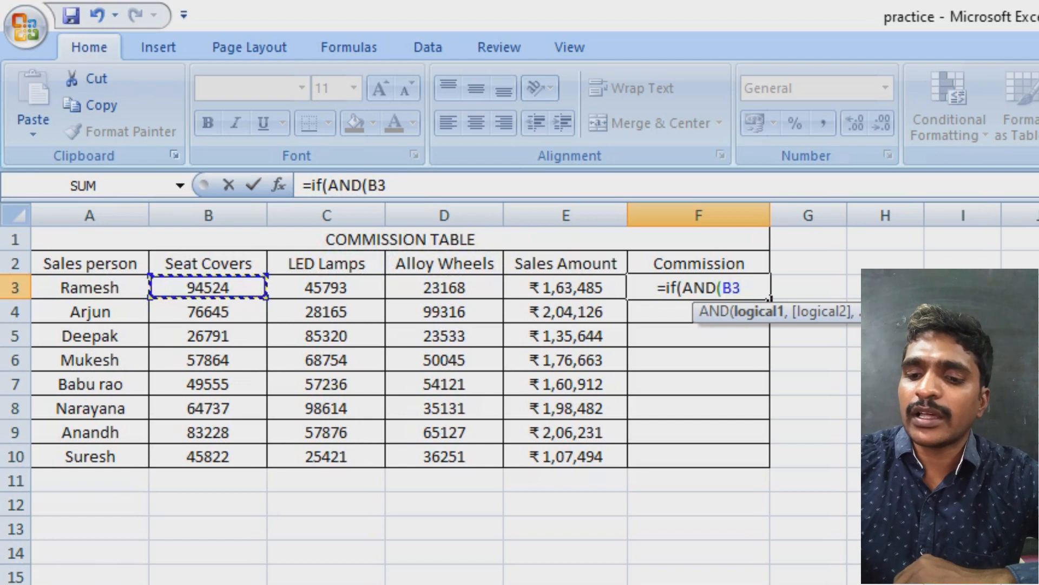
type(">=50")
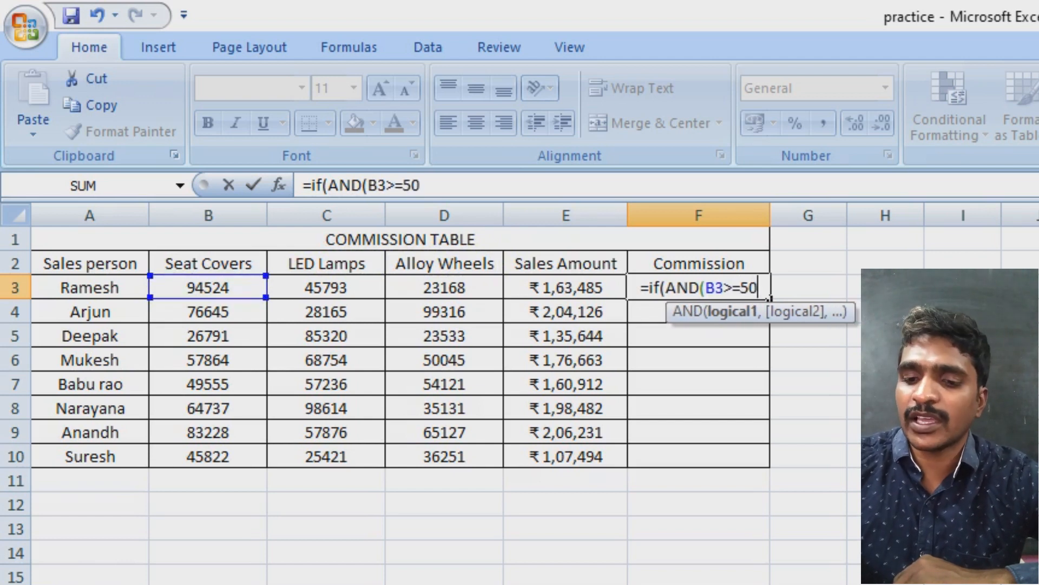
type("000")
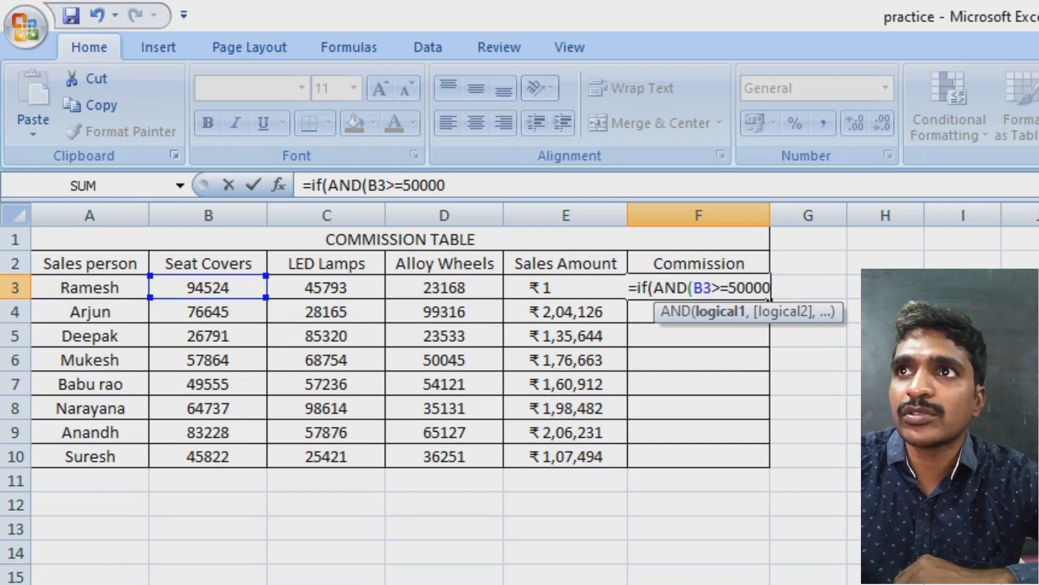
Add the conditions C3>=50000 and D3>=5000 to the AND test in F3 and close the AND function
type(",")
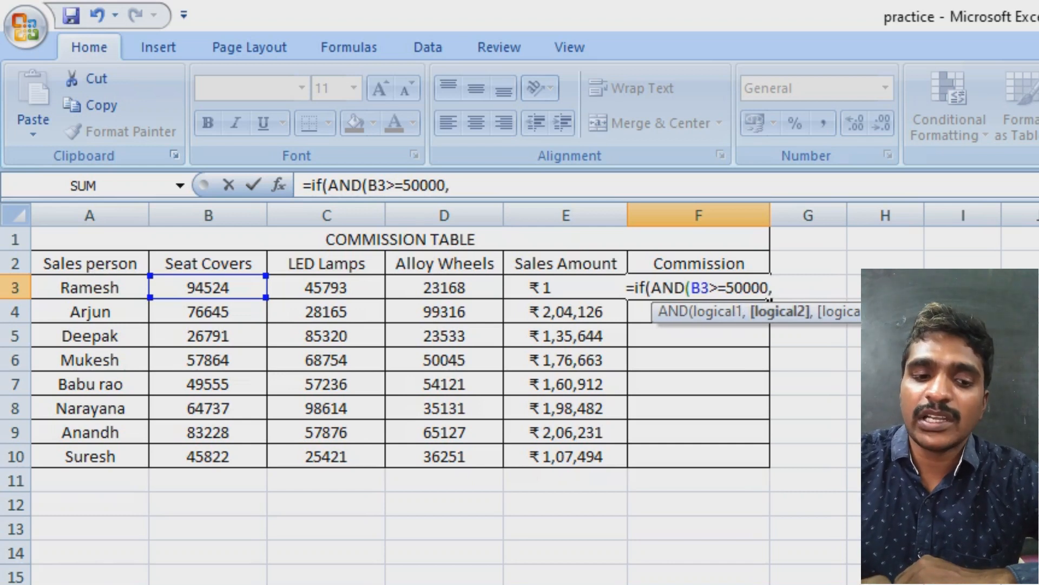
type("c3")
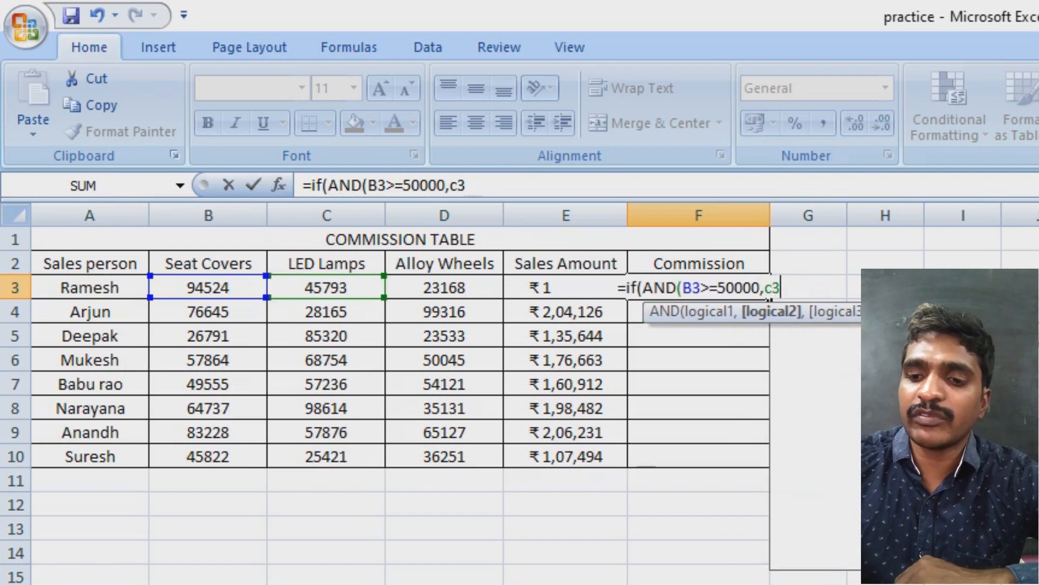
type(">=")
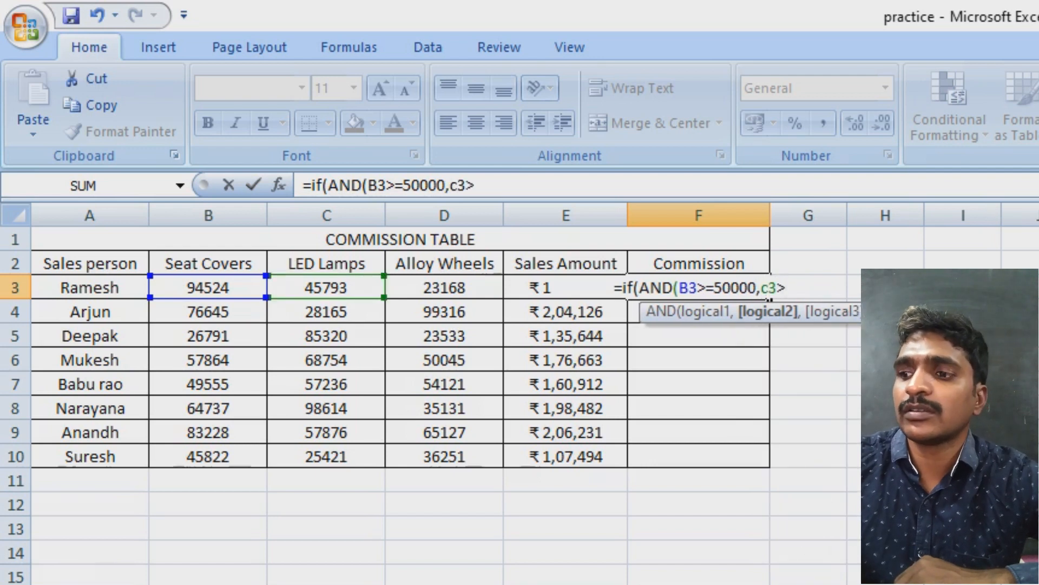
type("50000")
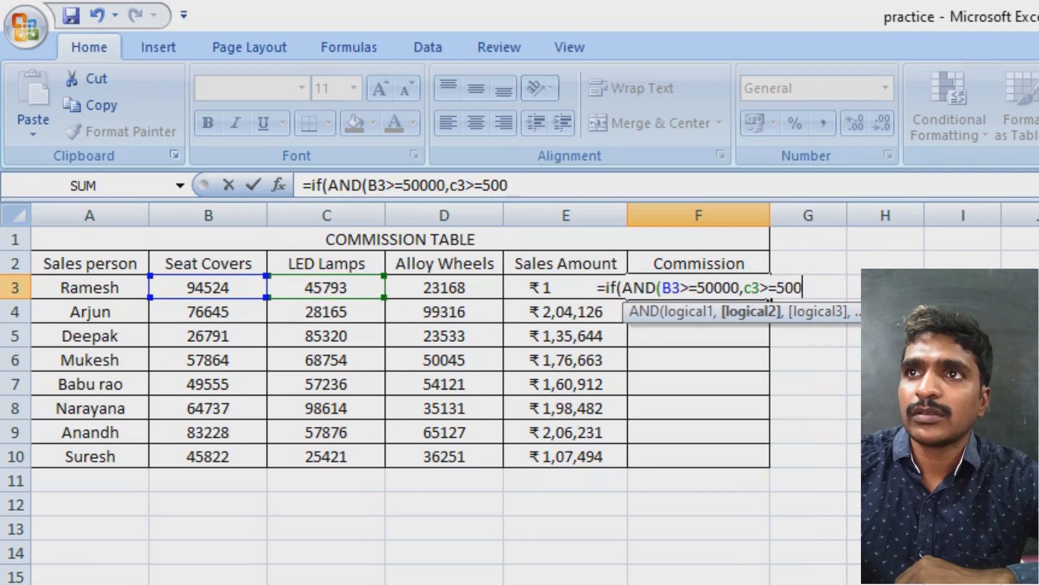
type(",")
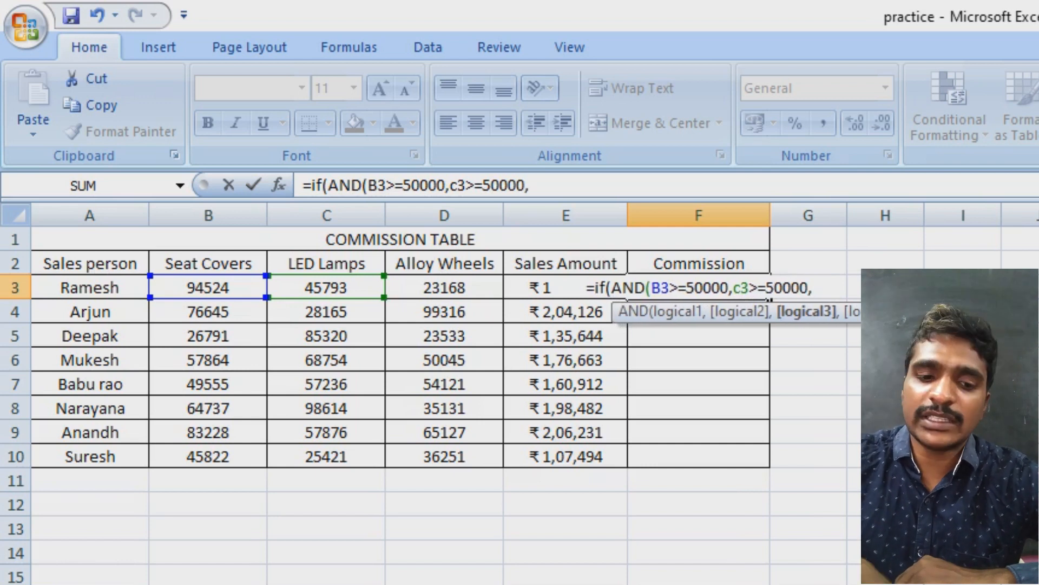
type("d3")
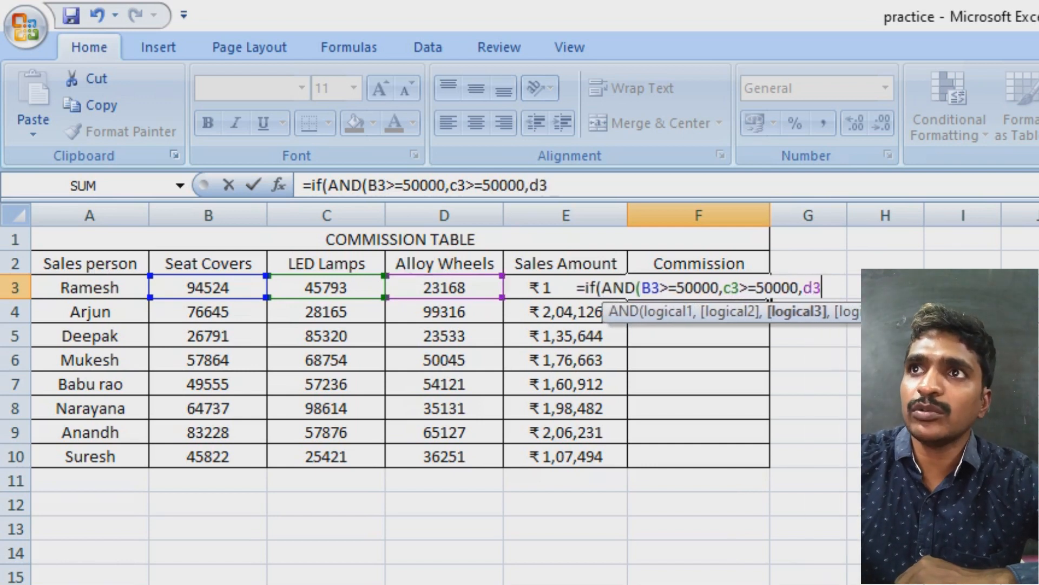
type(">=5000")
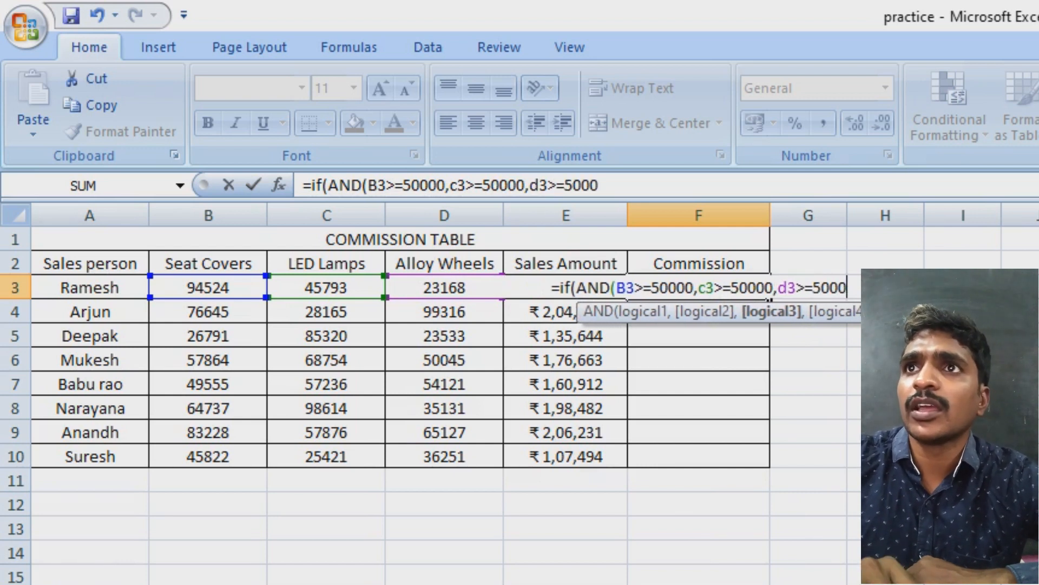
type(")")
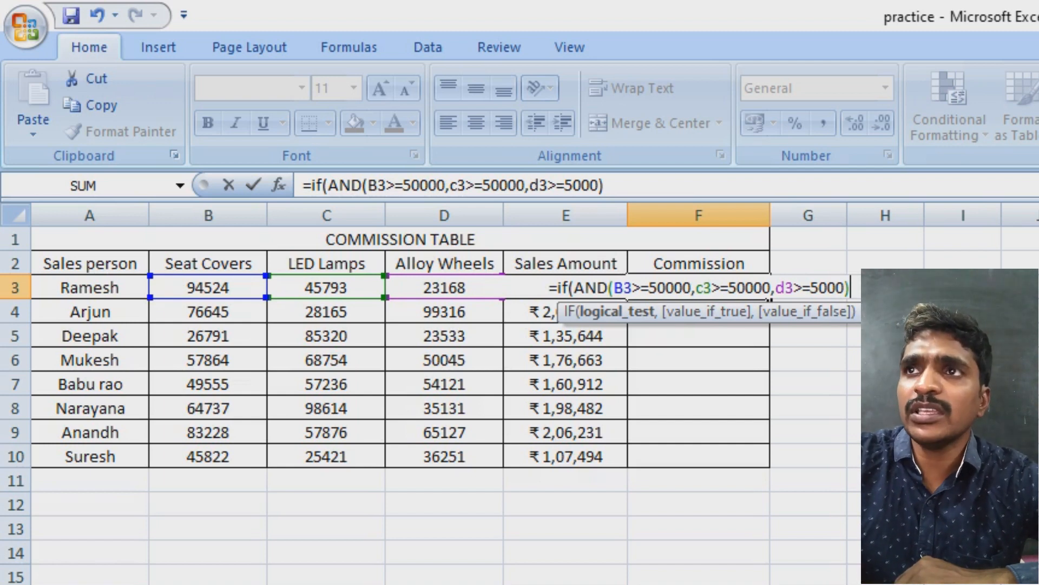
Finish the F3 formula with E3*2% as the commission and the text "Wark Hard" as the alternative
type("e")
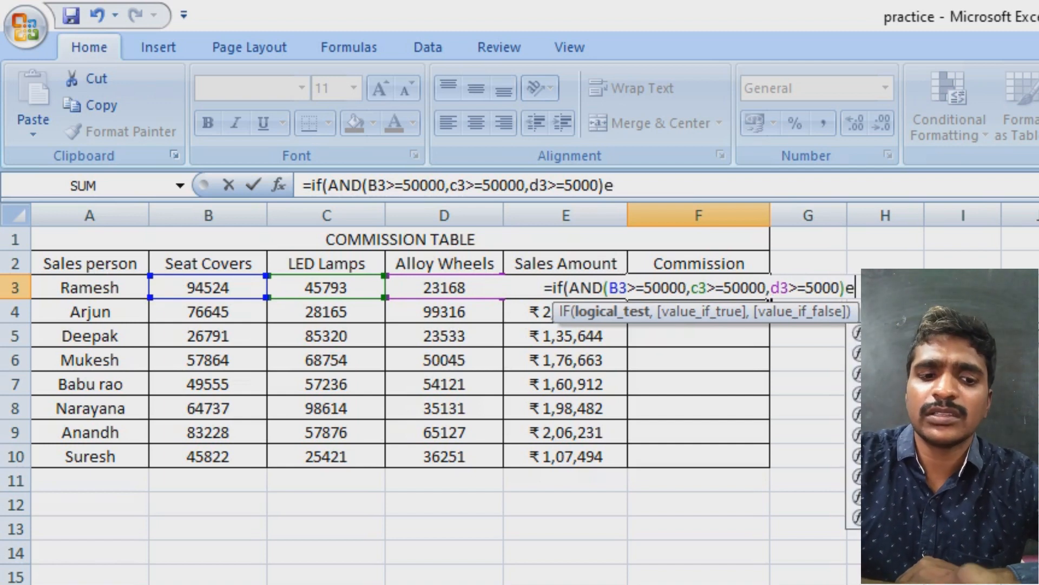
type("3")
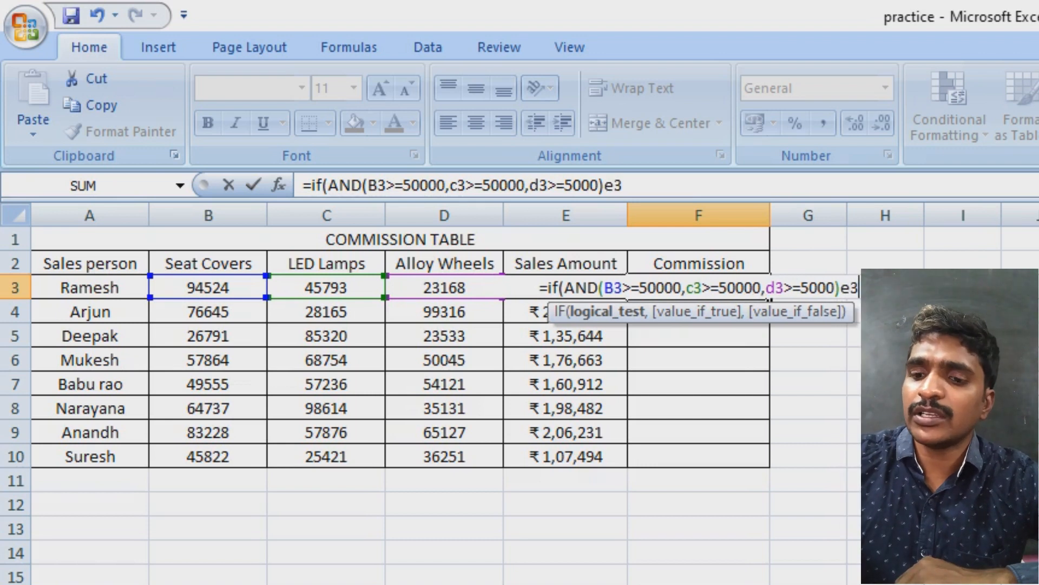
type("*")
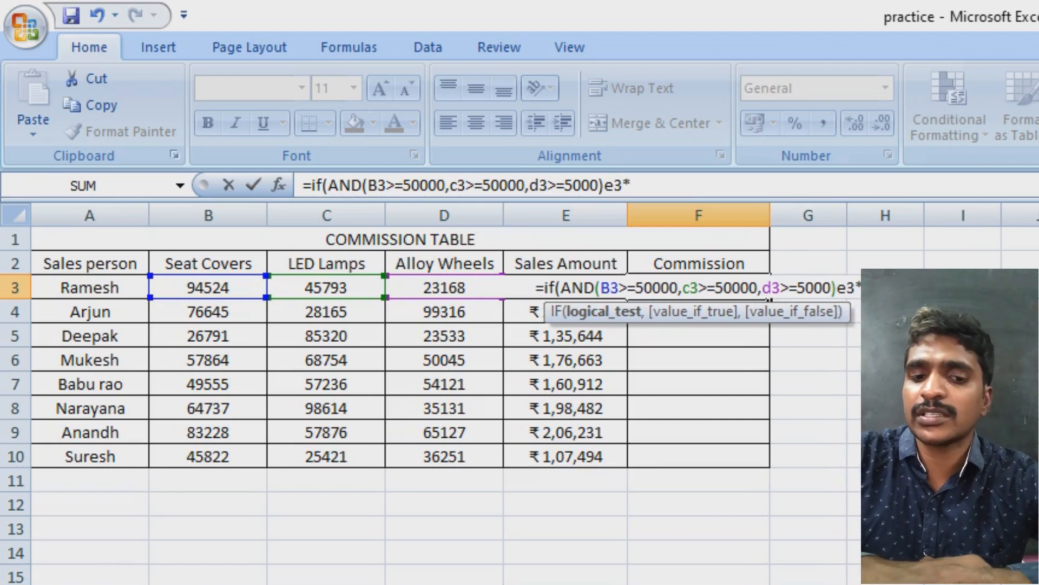
type("2%")
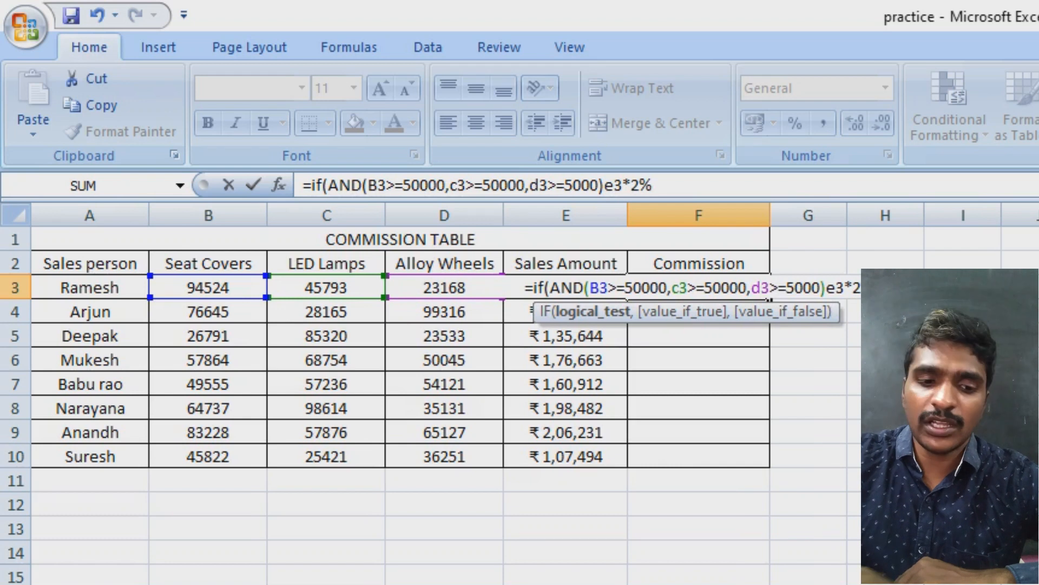
type(",")
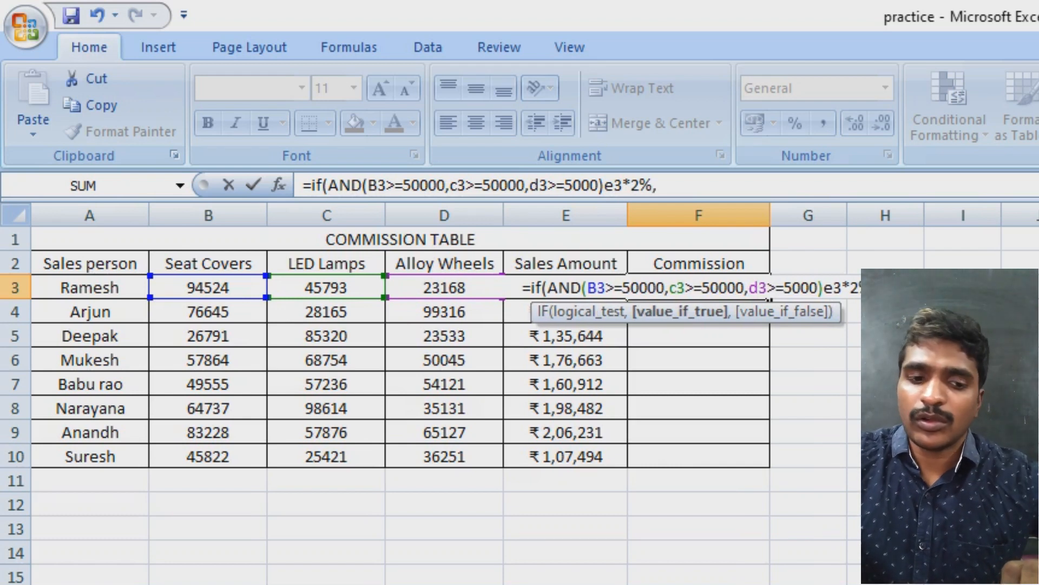
type("\"Wark Hard")
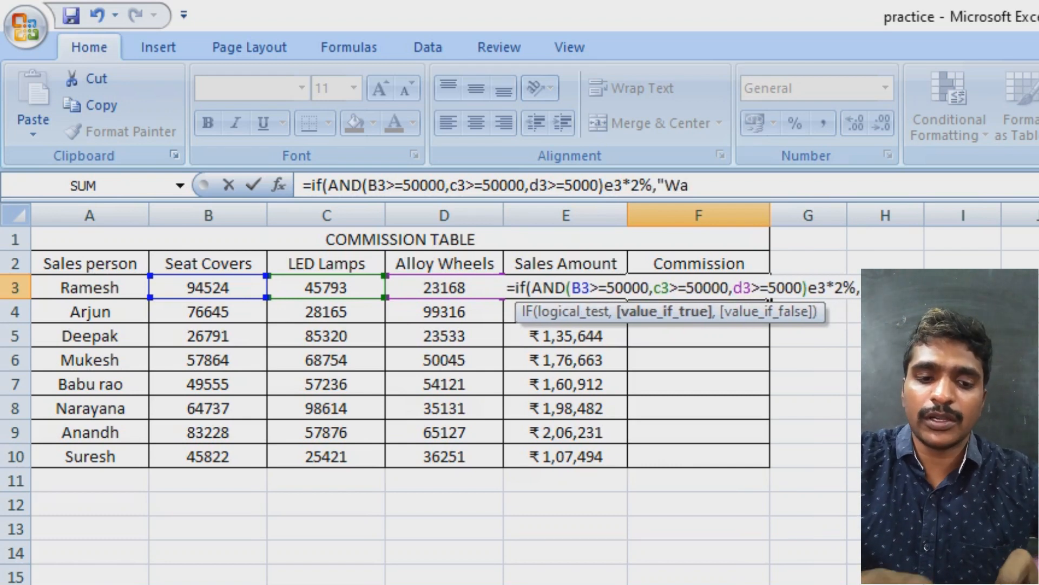
type("\")")
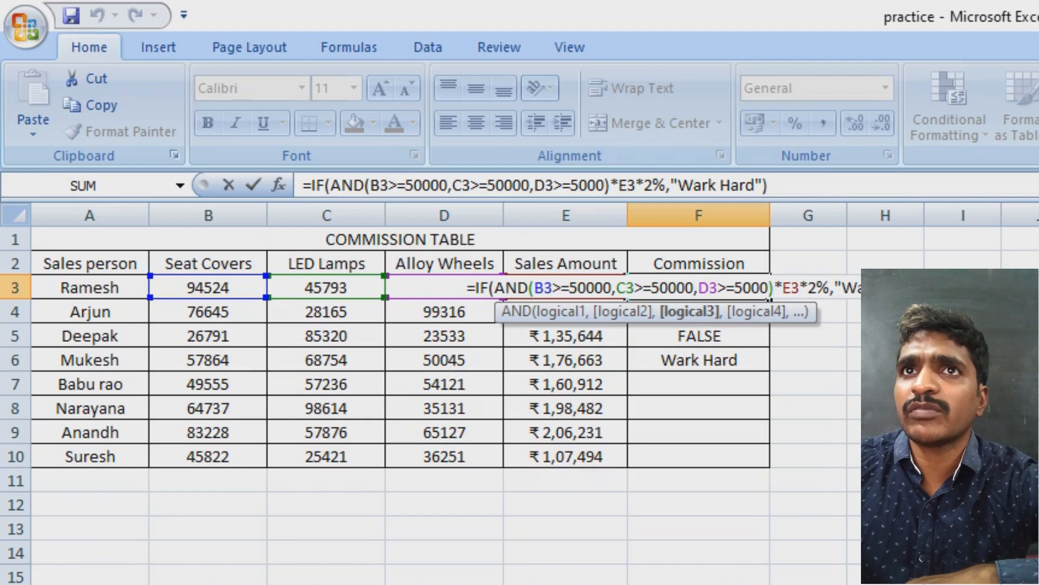
Correct the F3 formula by replacing the asterisk between the AND test and E3*2% with a comma
key("Right")
key("Right")
key("BackSpace")
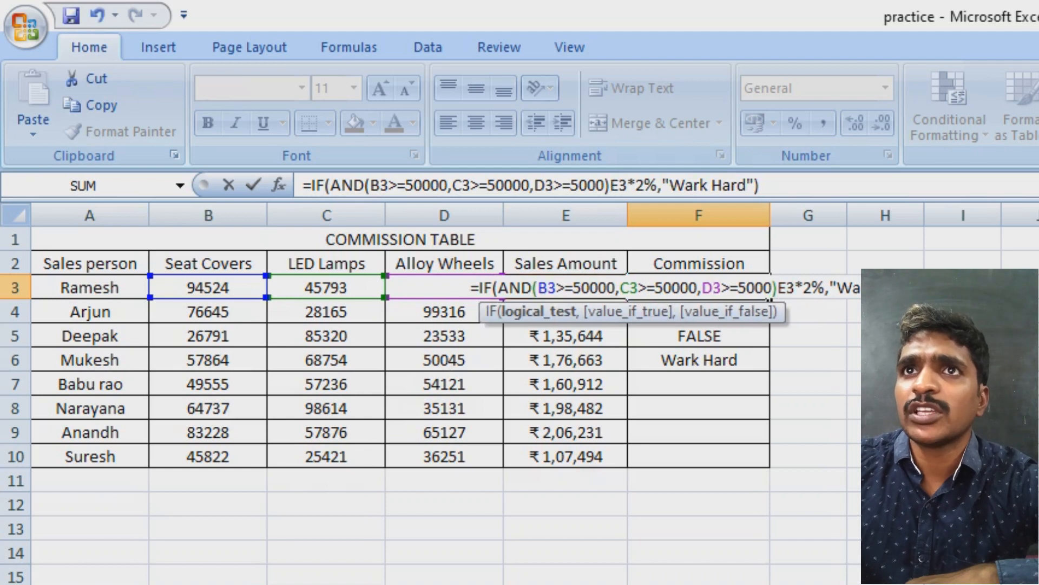
type(",")
key("Return")
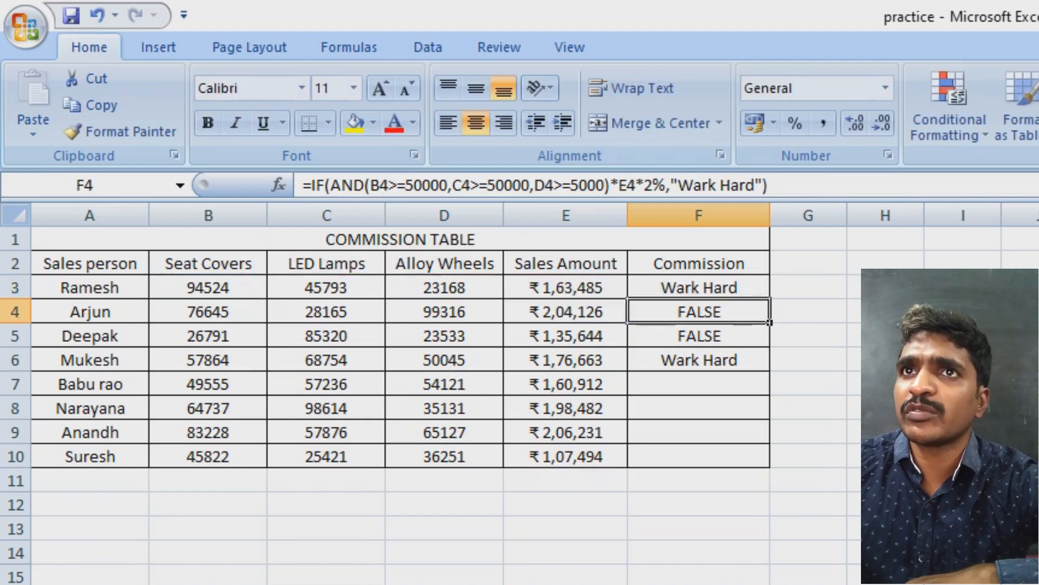
Fill the corrected formula from F3 down through F6 and check the row 6 result against its three product values
key("Up")
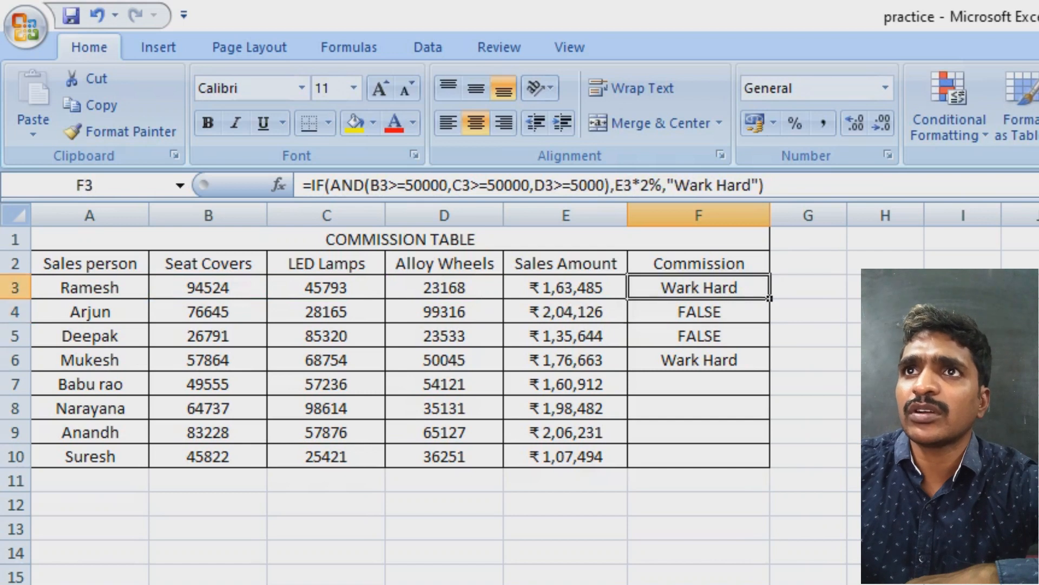
left_click_drag(769, 297, 770, 371)
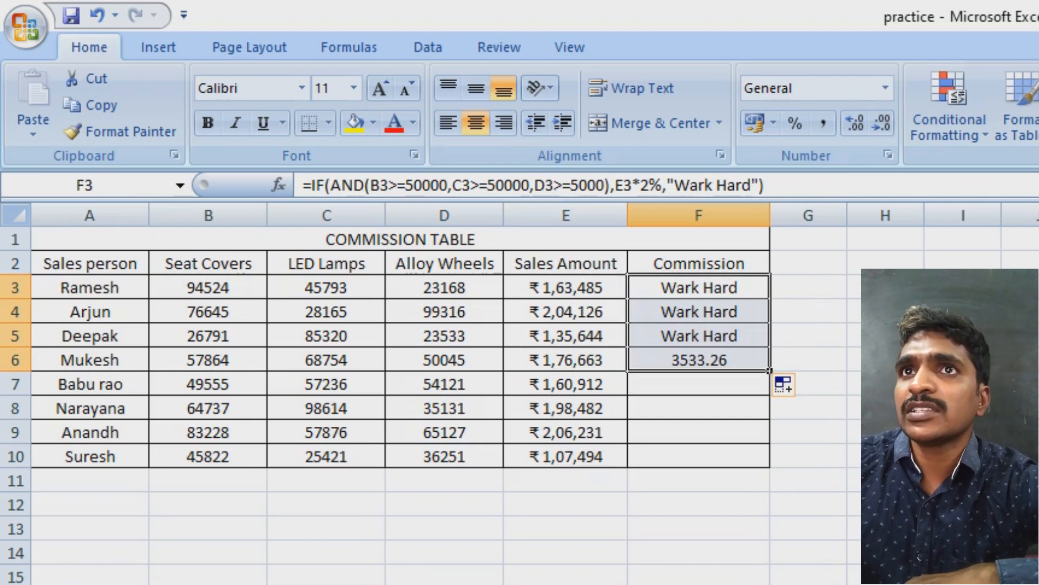
left_click_drag(699, 312, 699, 360)
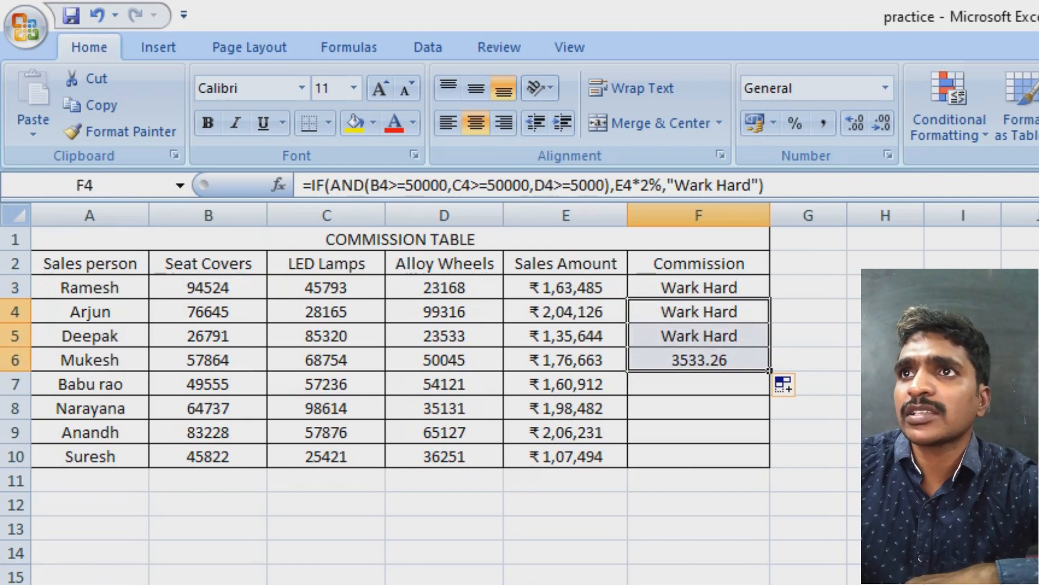
left_click(698, 360)
left_click(208, 360)
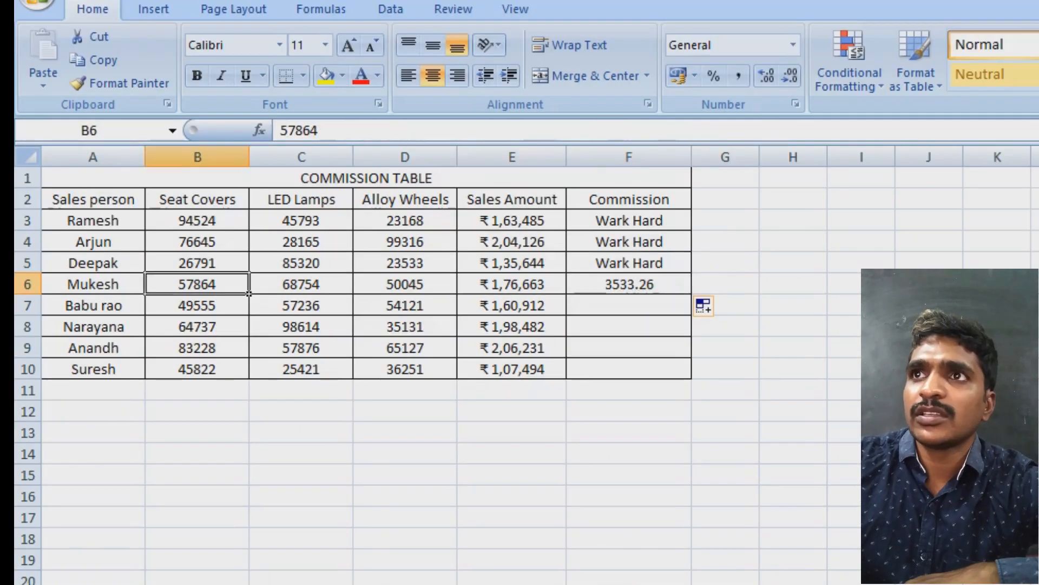
left_click_drag(248, 294, 457, 293)
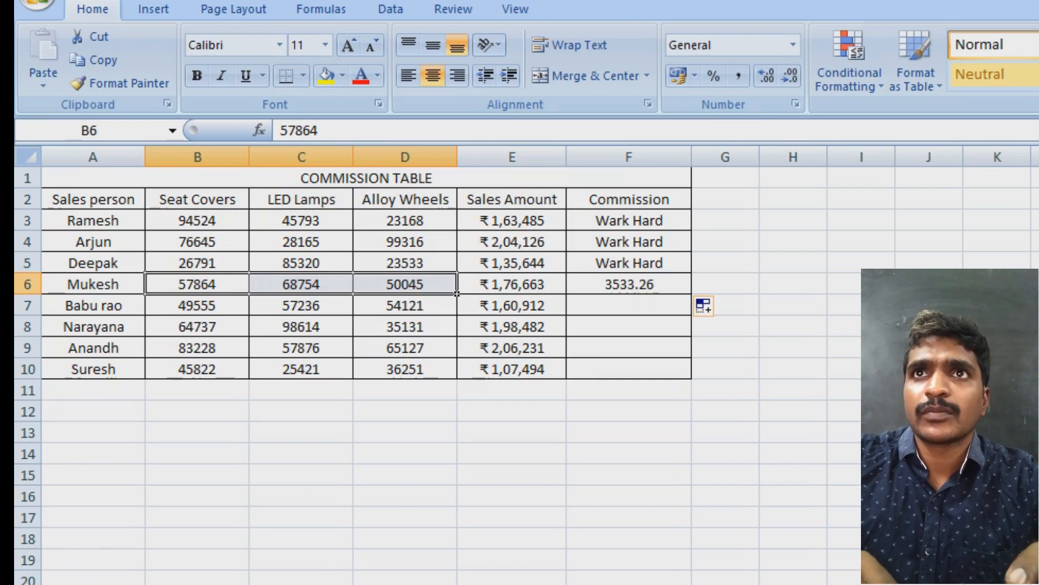
Fill the commission formula from F6 down through F10 and review the results in F6, F8 and F9
left_click(629, 284)
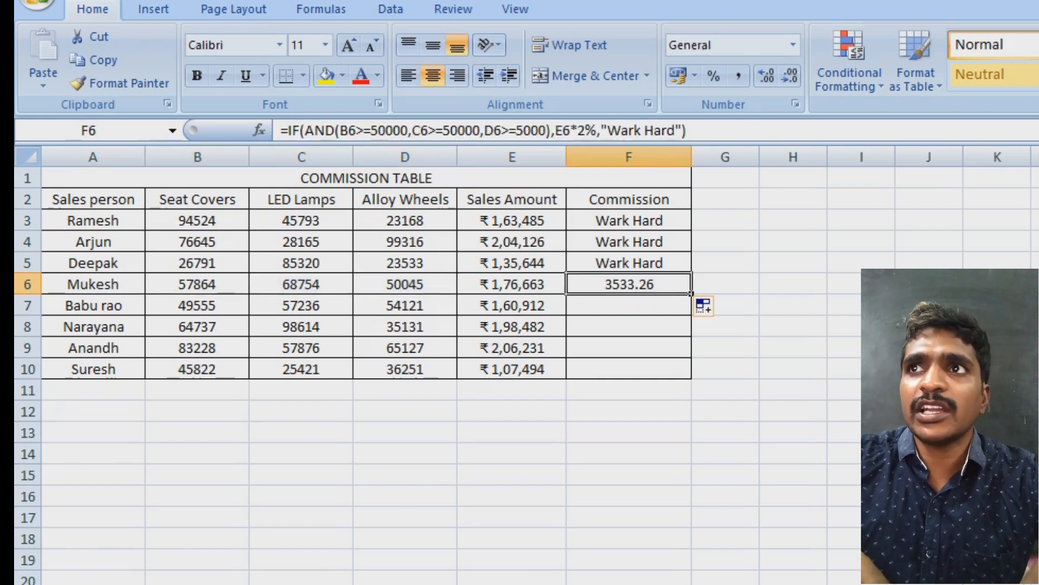
left_click_drag(691, 293, 691, 379)
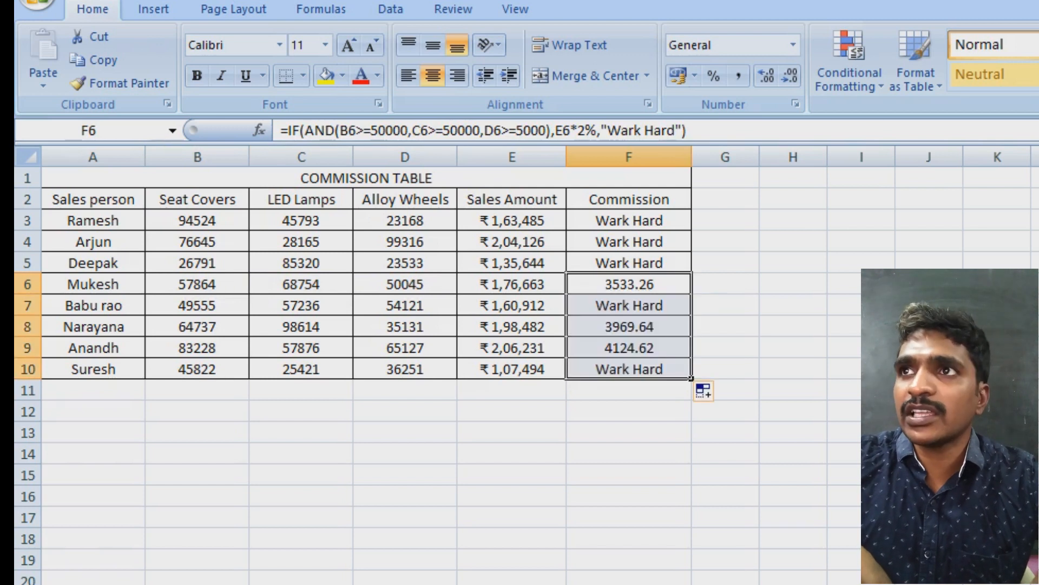
left_click(629, 411)
left_click(628, 284)
left_click(629, 326)
left_click(629, 348)
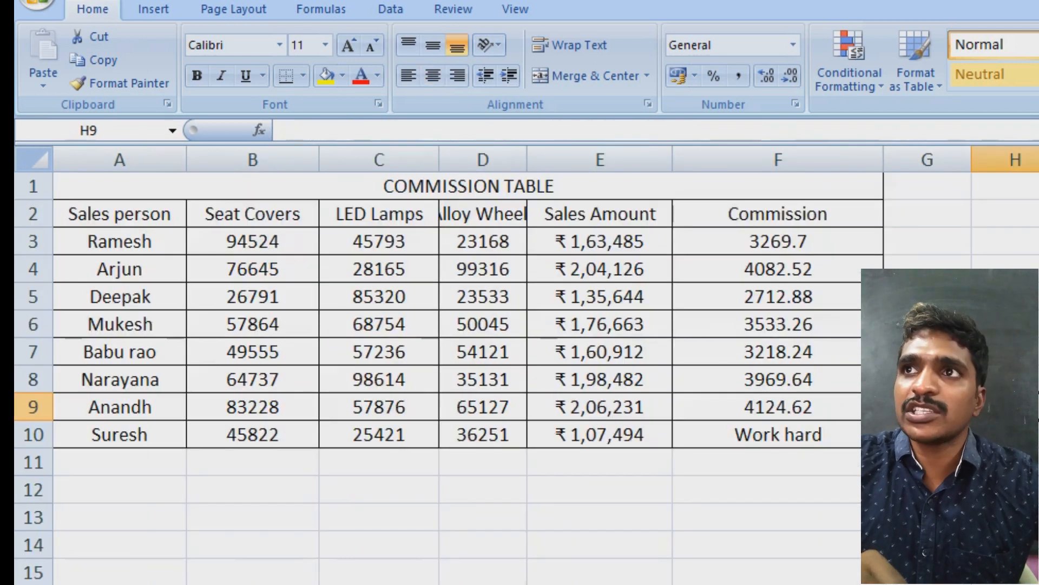
Clear the existing commission values in F3:F10 of the next commission table
left_click_drag(778, 241, 778, 434)
key("Delete")
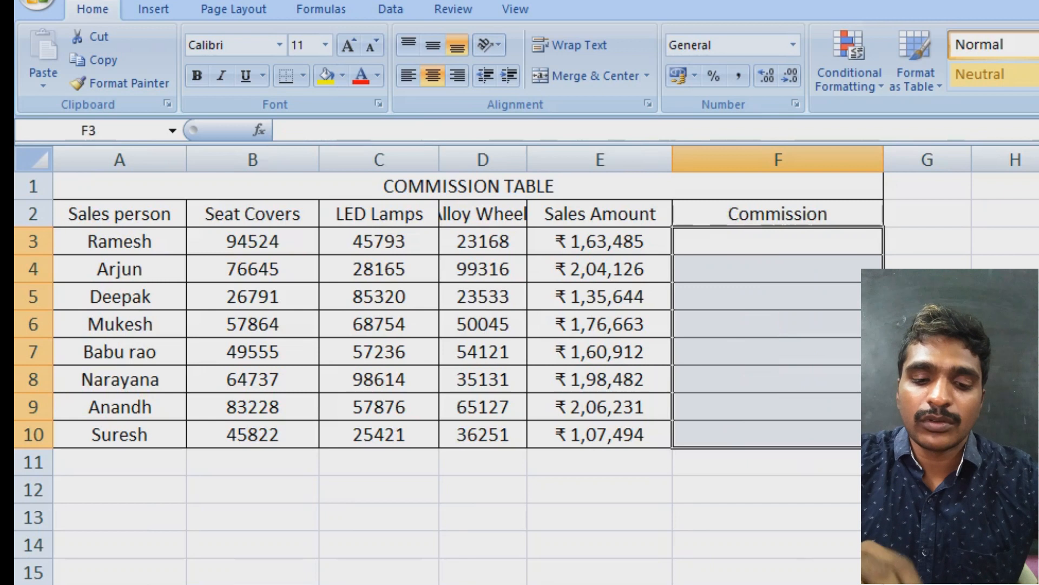
left_click(778, 545)
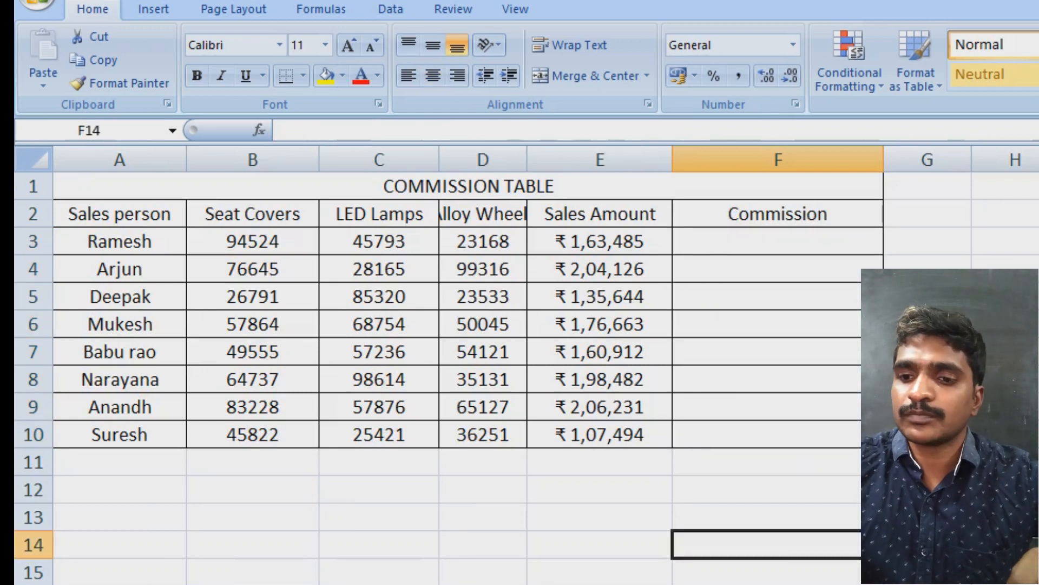
Begin an IF formula in F3 with an OR test for B3, C3 or D3 being at least 50000
left_click(778, 241)
type("=")
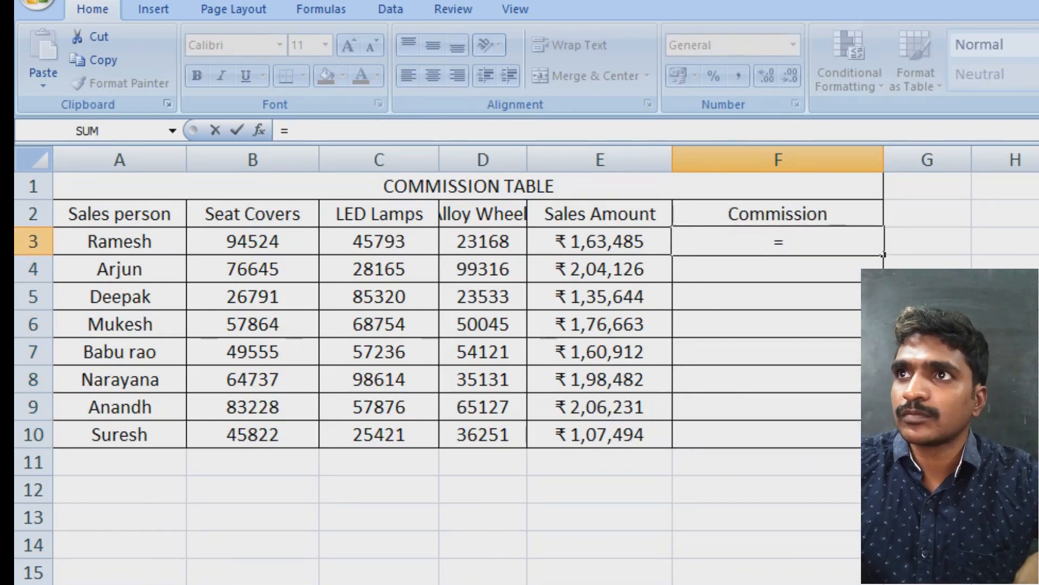
type("if(")
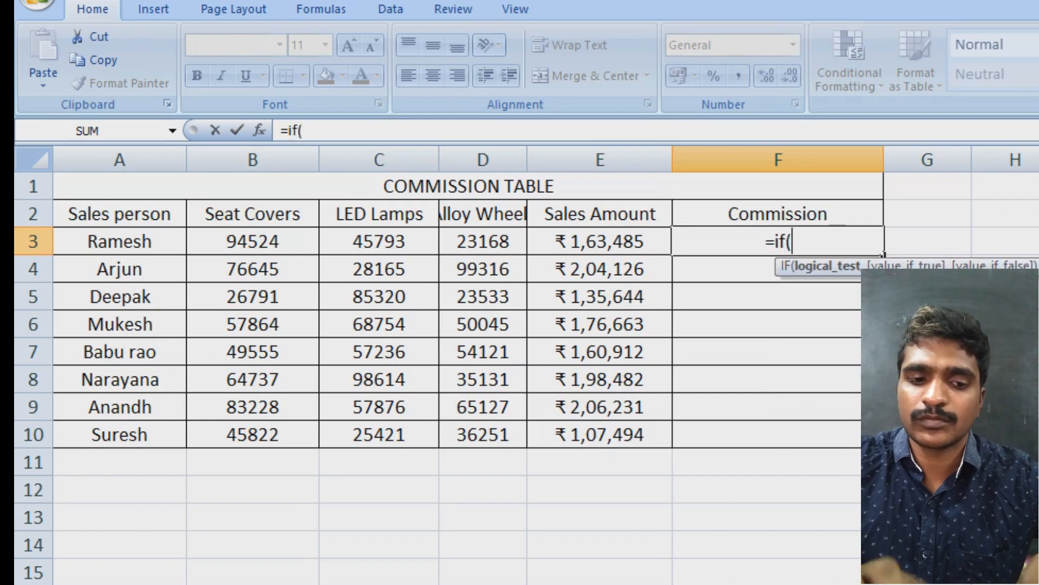
type("OR")
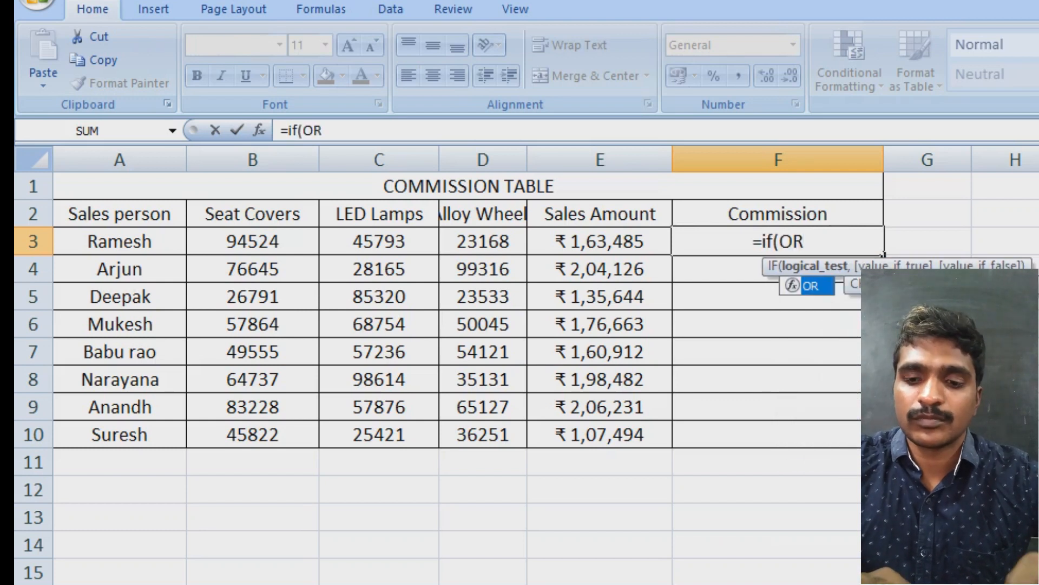
type("(")
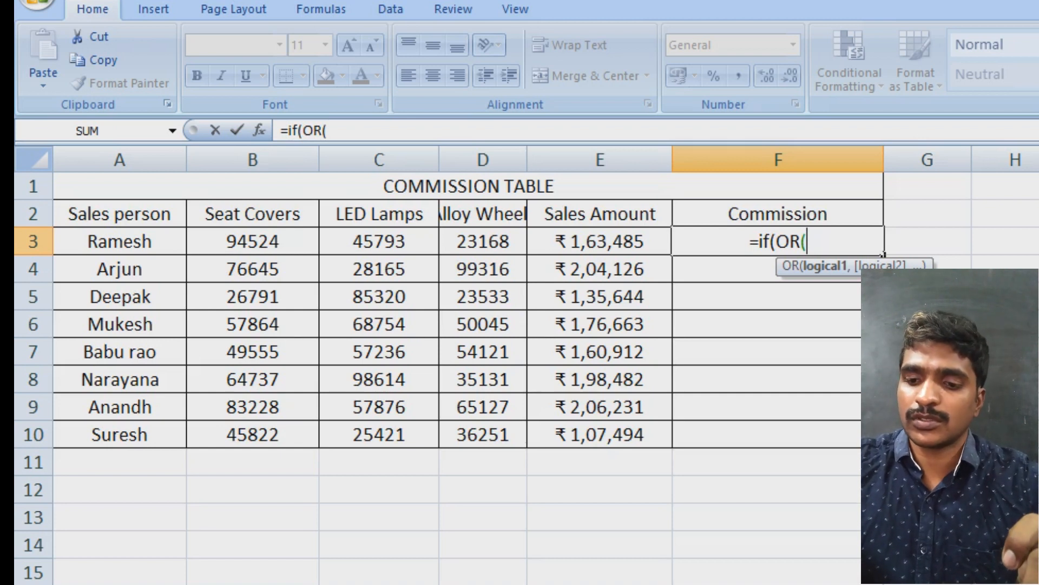
type("b3>=50000")
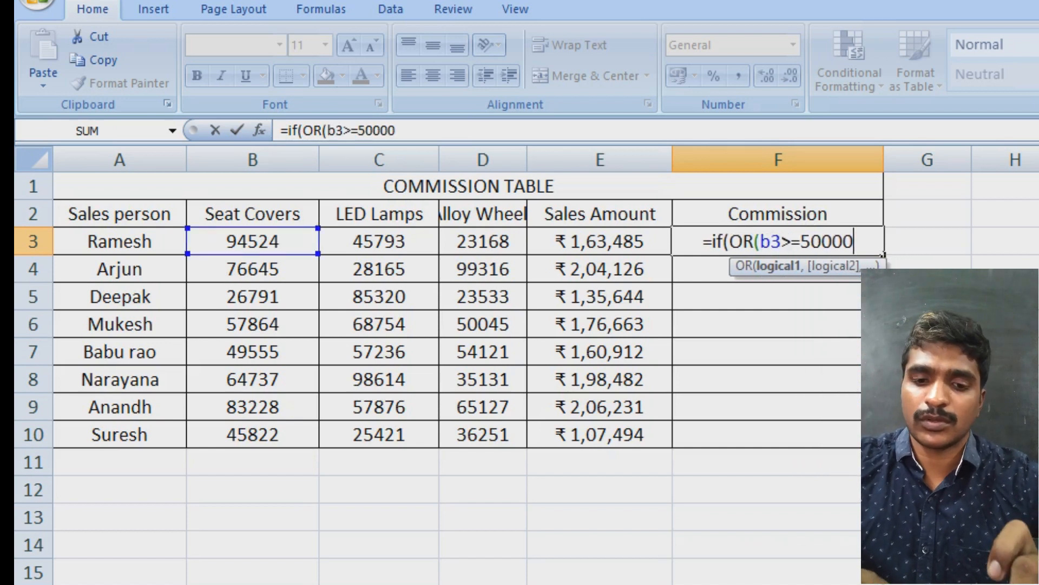
type(",c")
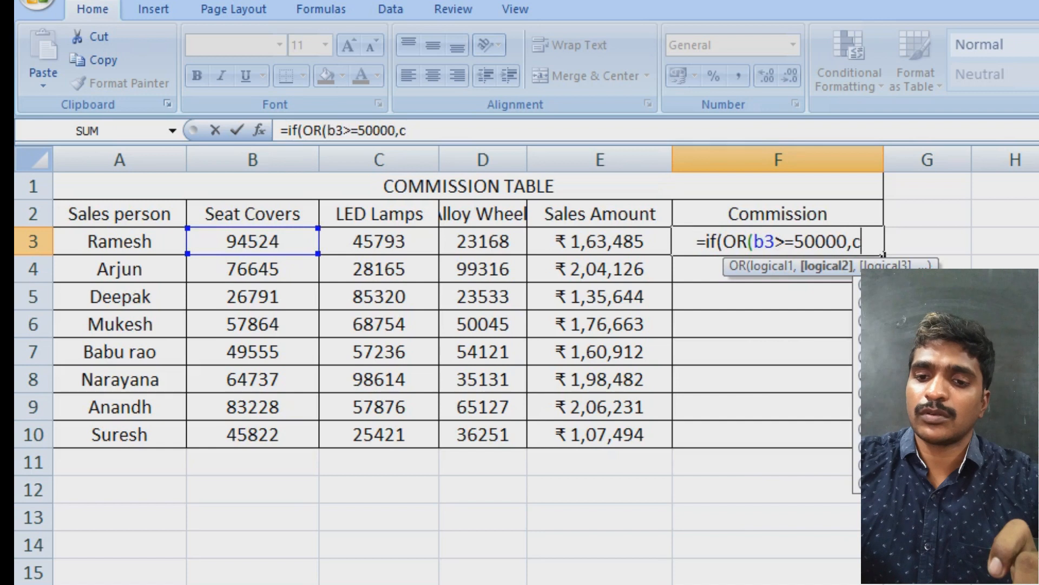
type("3")
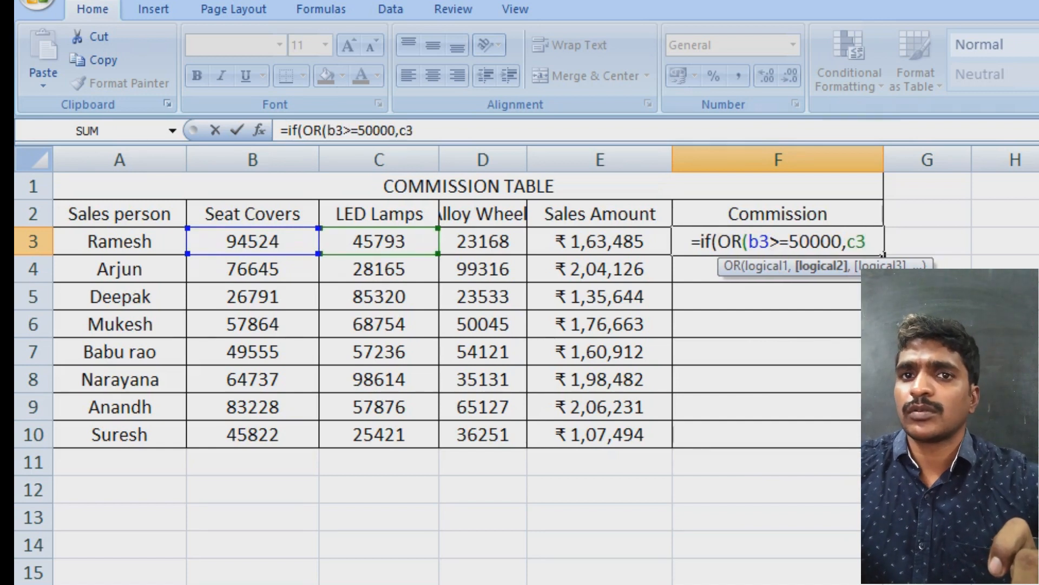
type(">=50000,d3")
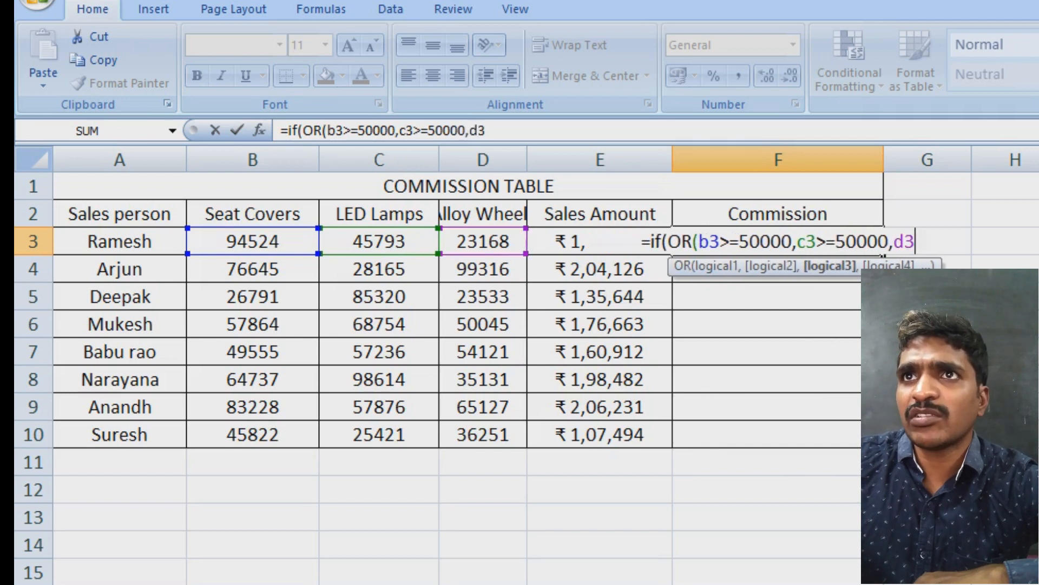
type("=")
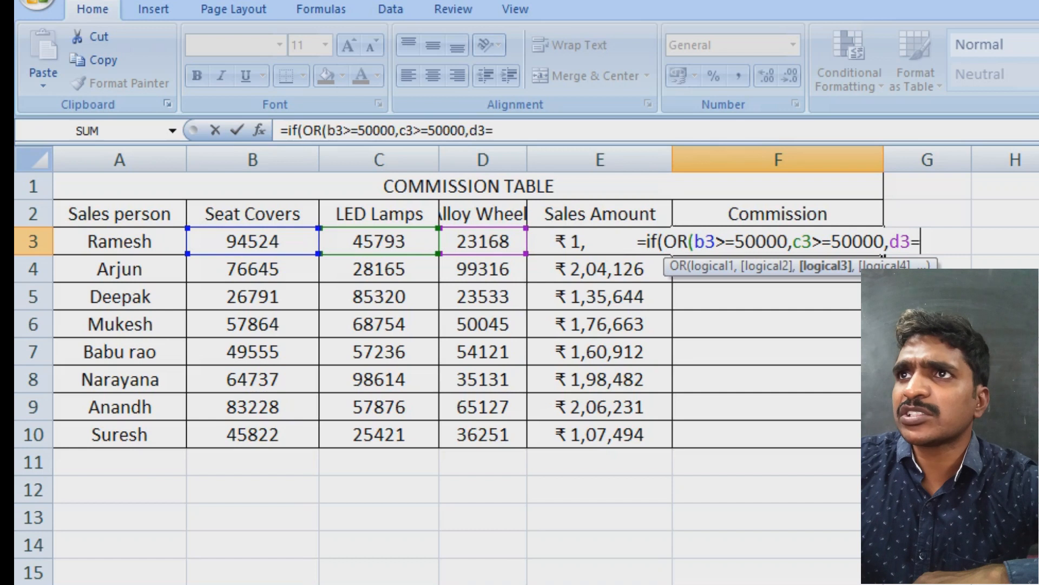
key("BackSpace")
type(">=50000")
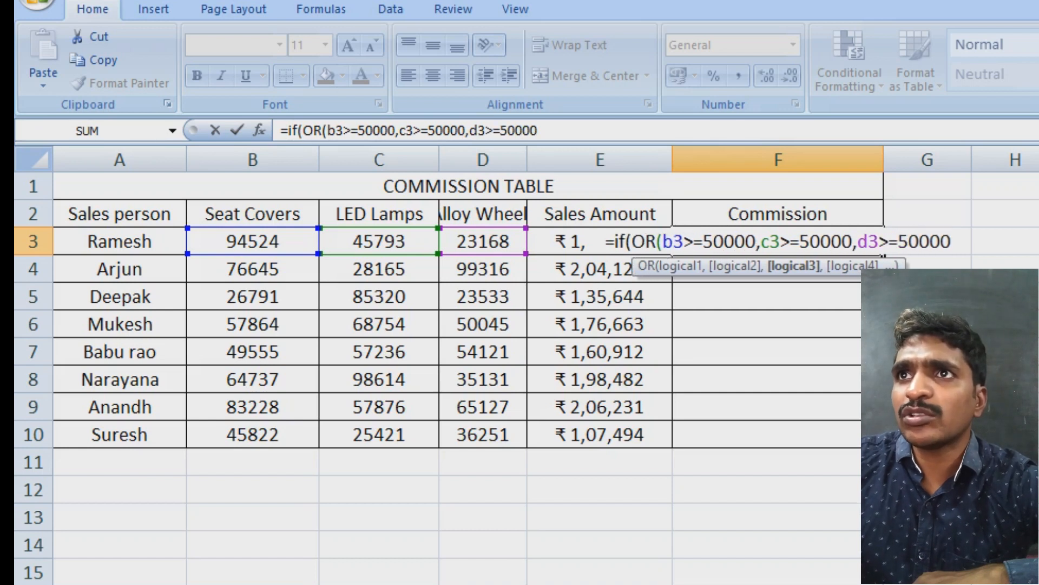
type("),")
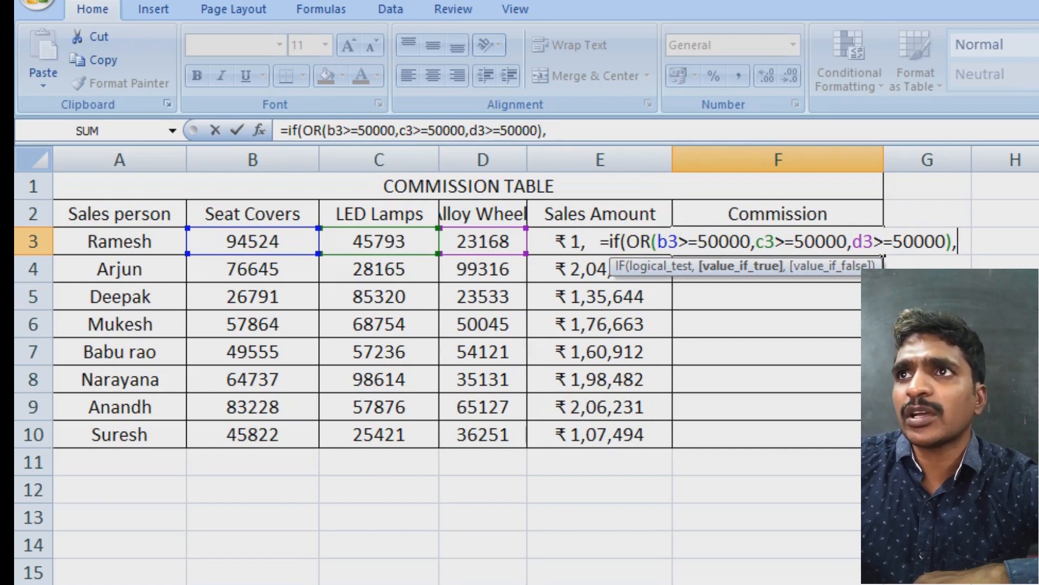
Complete the F3 formula so it returns E3*2% when the test is true and "Wark Hard" when it is false
type("e3")
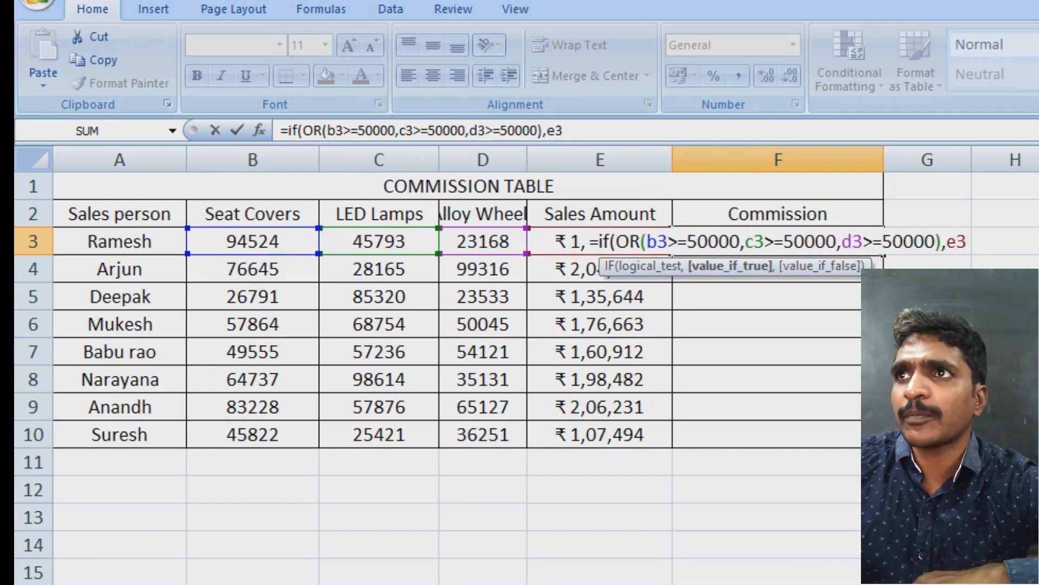
type("*2")
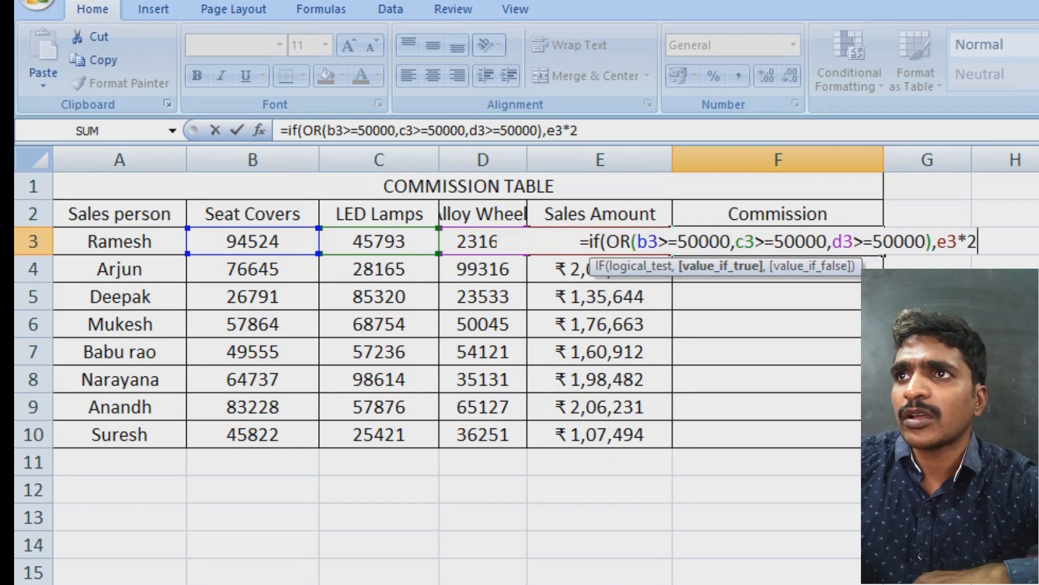
type("%,\"War")
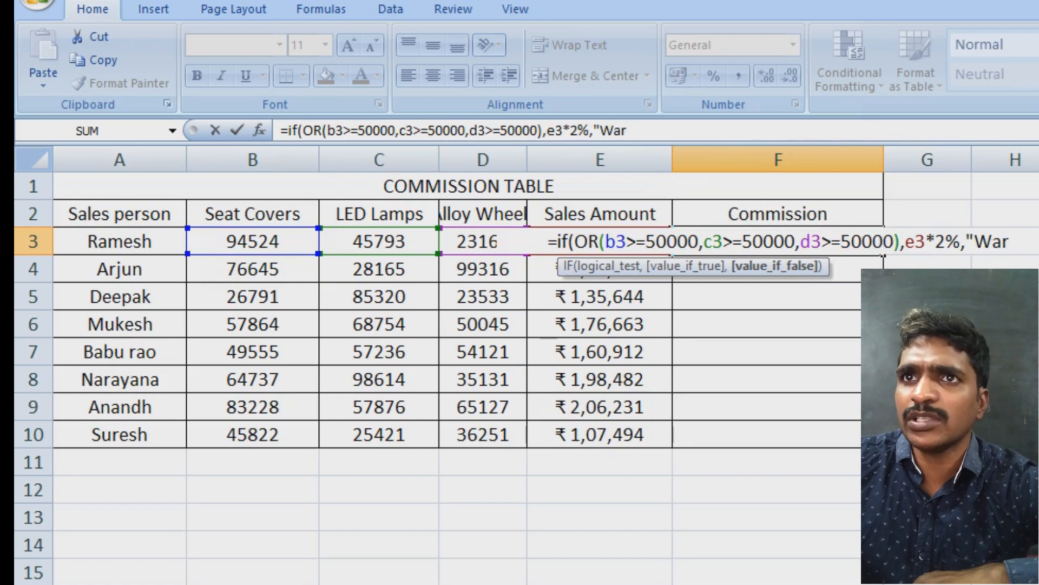
type("k Har")
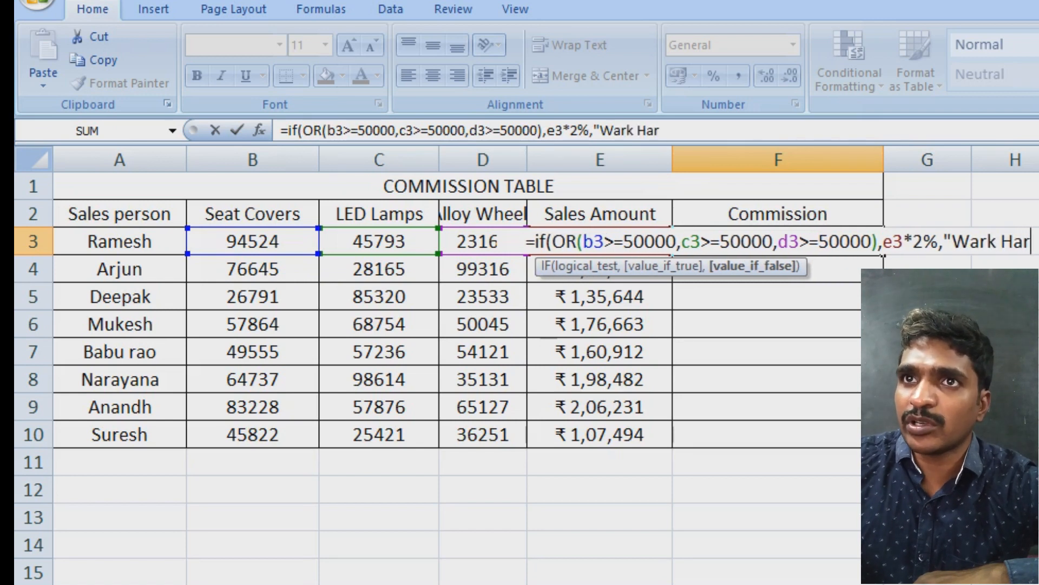
type("d\")")
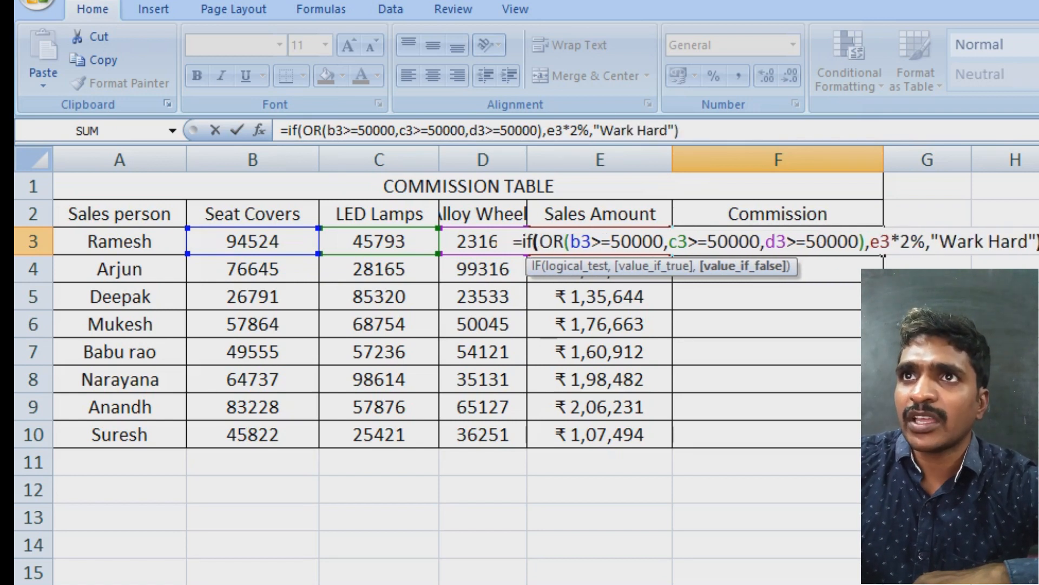
key("Return")
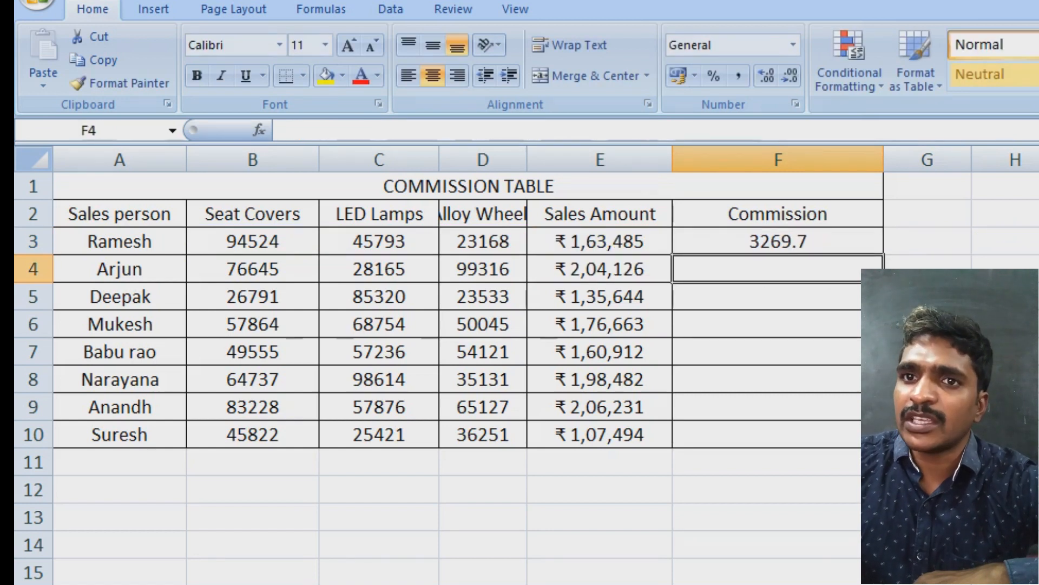
Review the product values in B3:D3 and widen column D to fit the Alloy Wheels heading
left_click(253, 242)
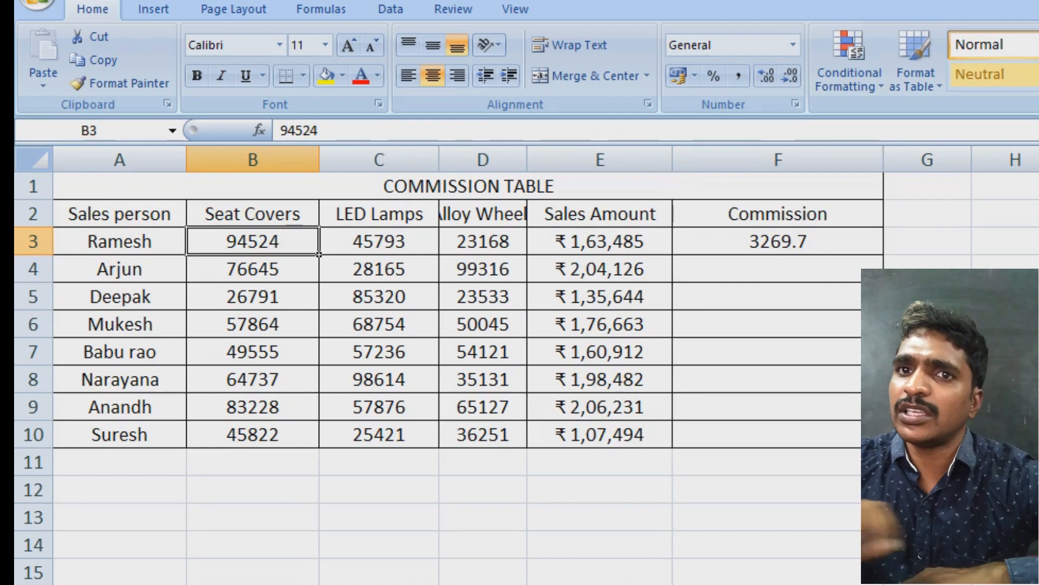
left_click(379, 242)
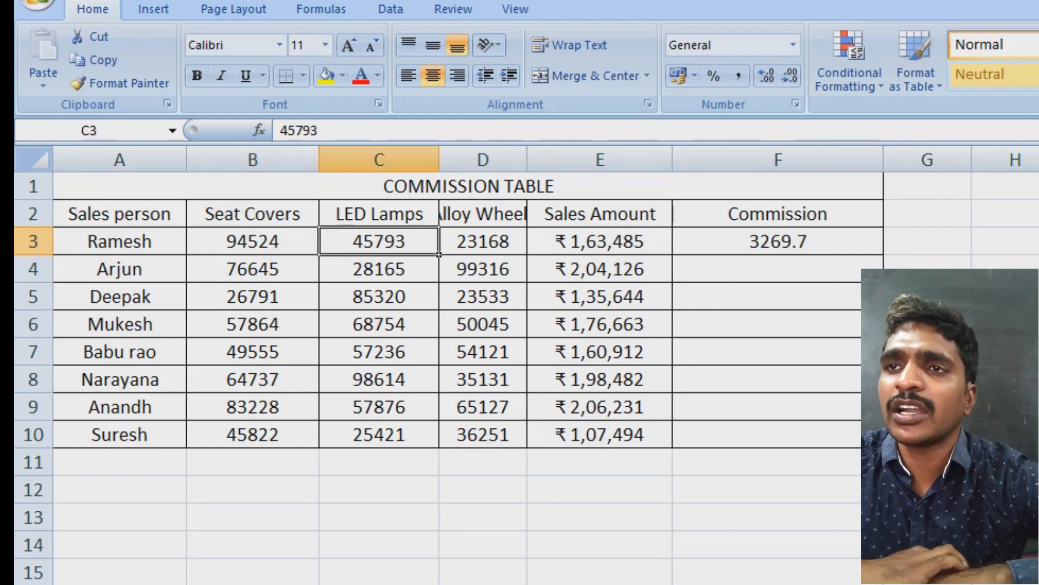
left_click(483, 242)
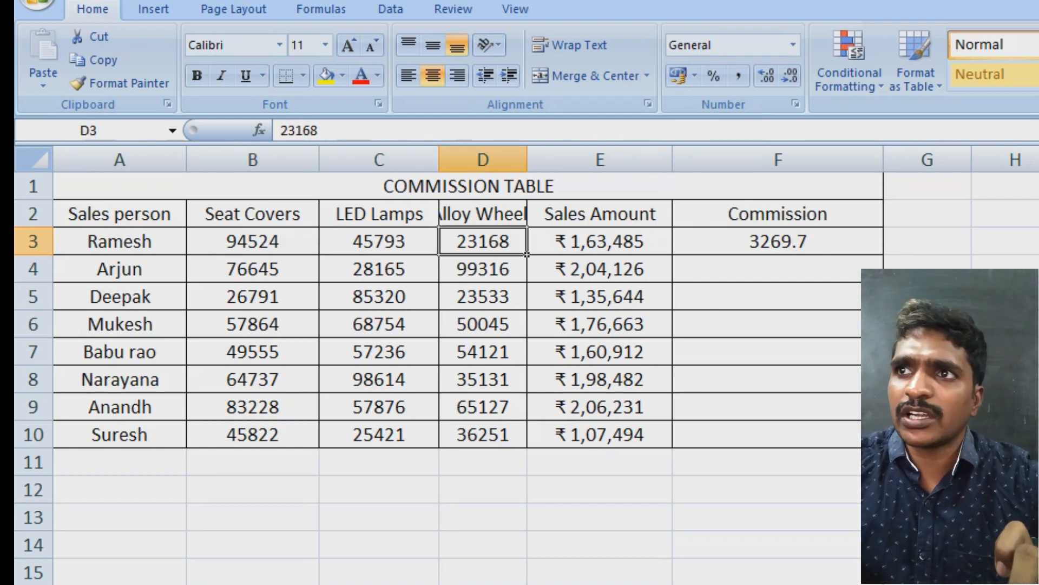
left_click_drag(527, 160, 554, 160)
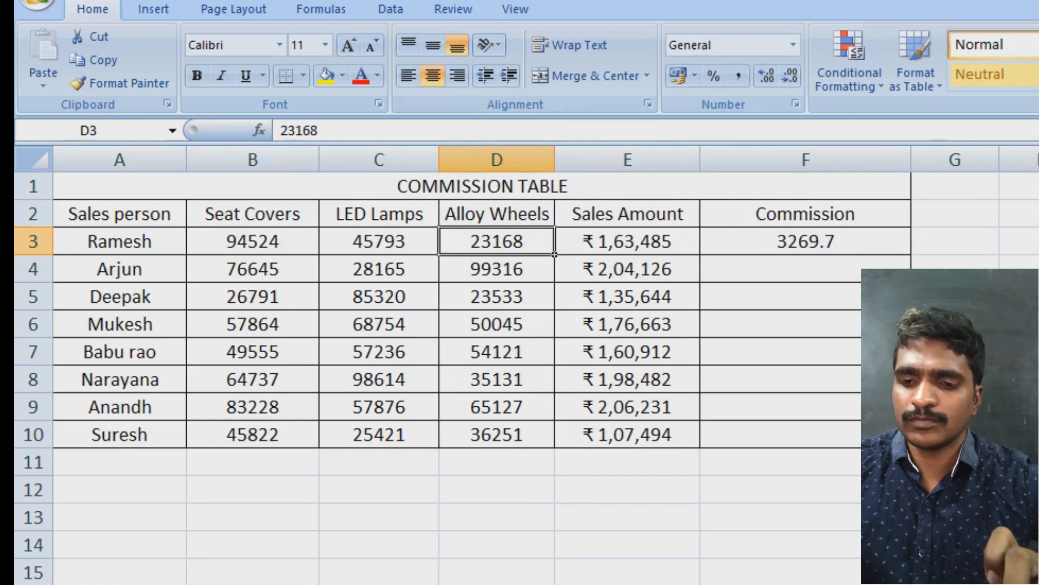
left_click(271, 241)
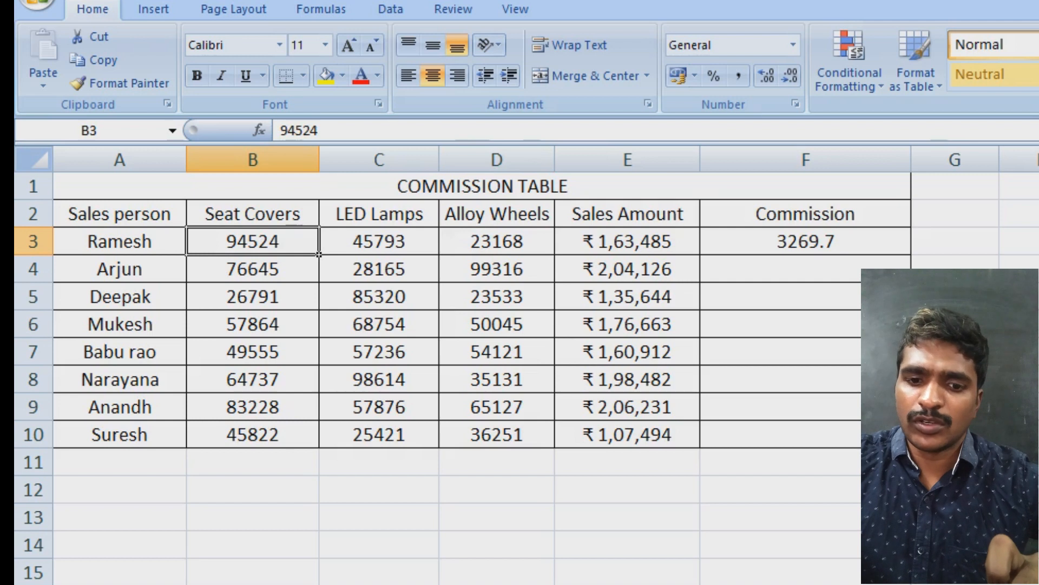
Fill the F3 formula down through F10 and check the F10 result against the row's Seat Covers value
left_click(823, 241)
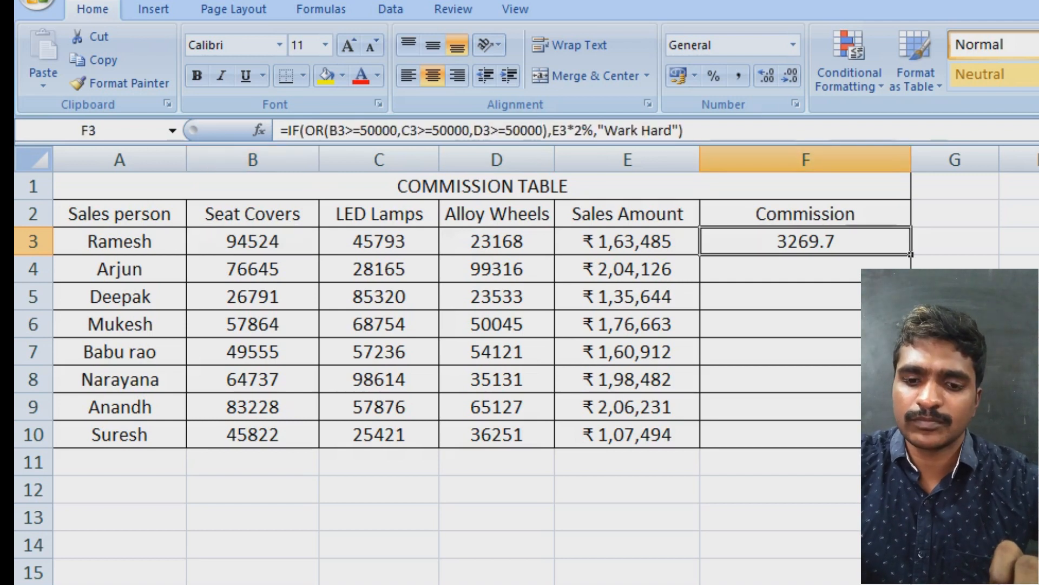
left_click_drag(911, 255, 911, 407)
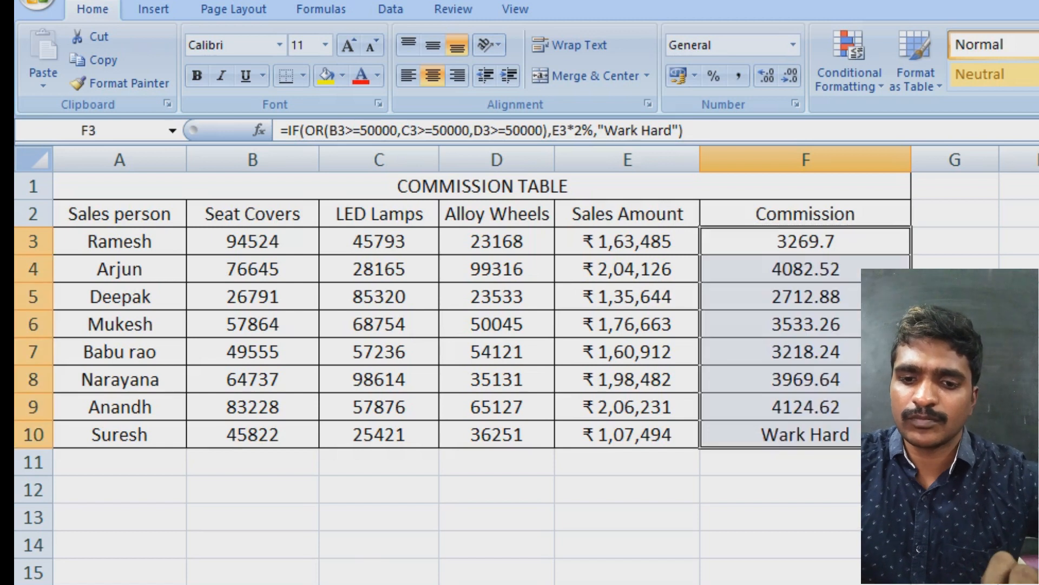
left_click(806, 434)
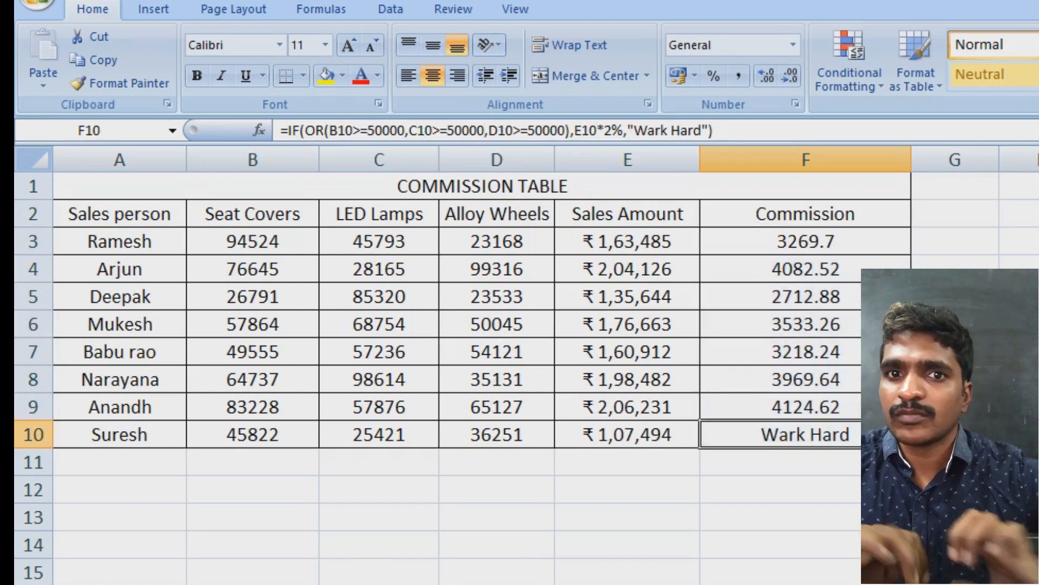
left_click(253, 435)
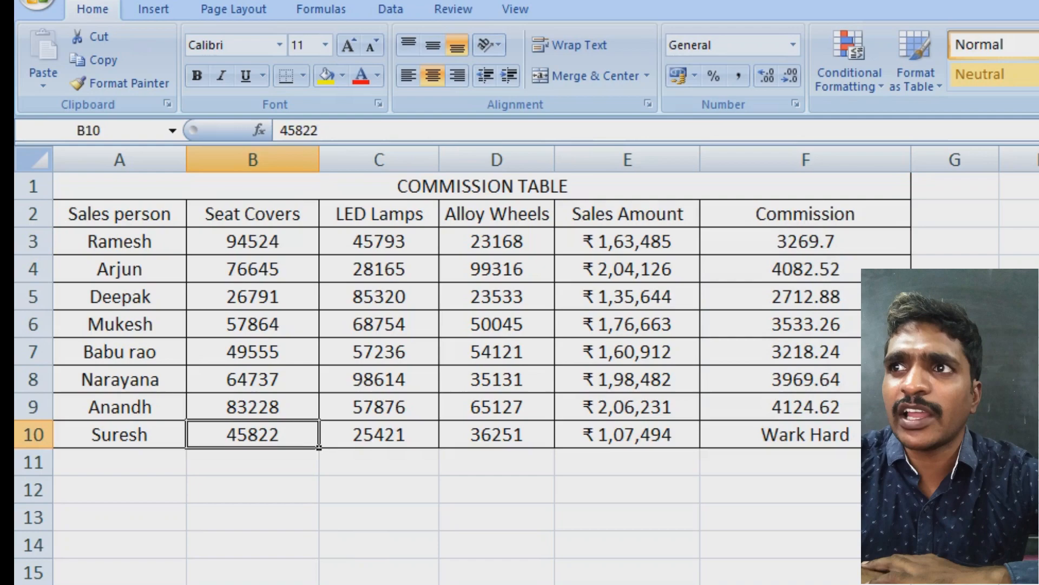
Enter the text "LOGICAL" in F11, directly below the commission column
type("LO")
type("GICAL")
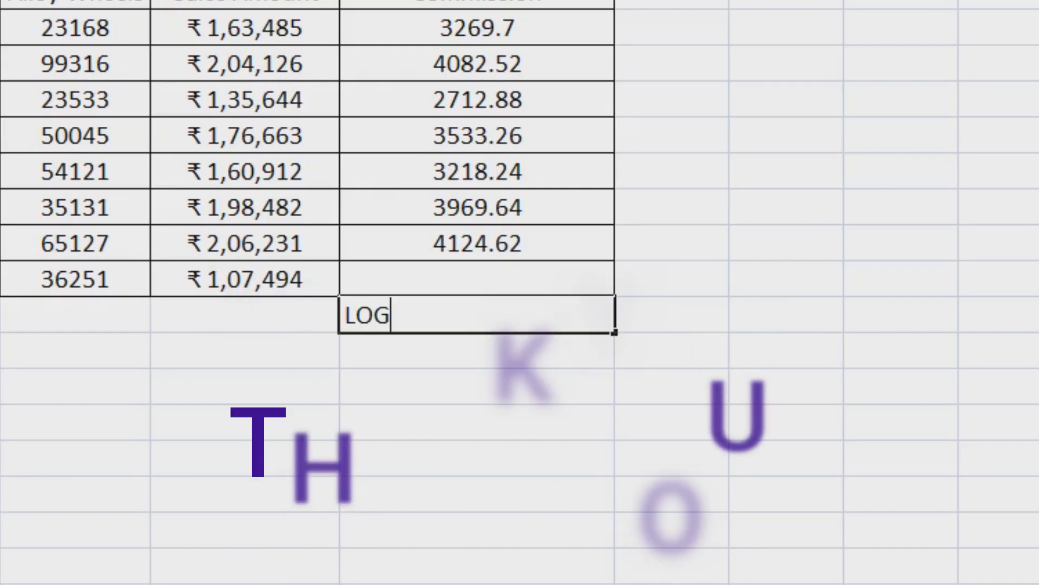